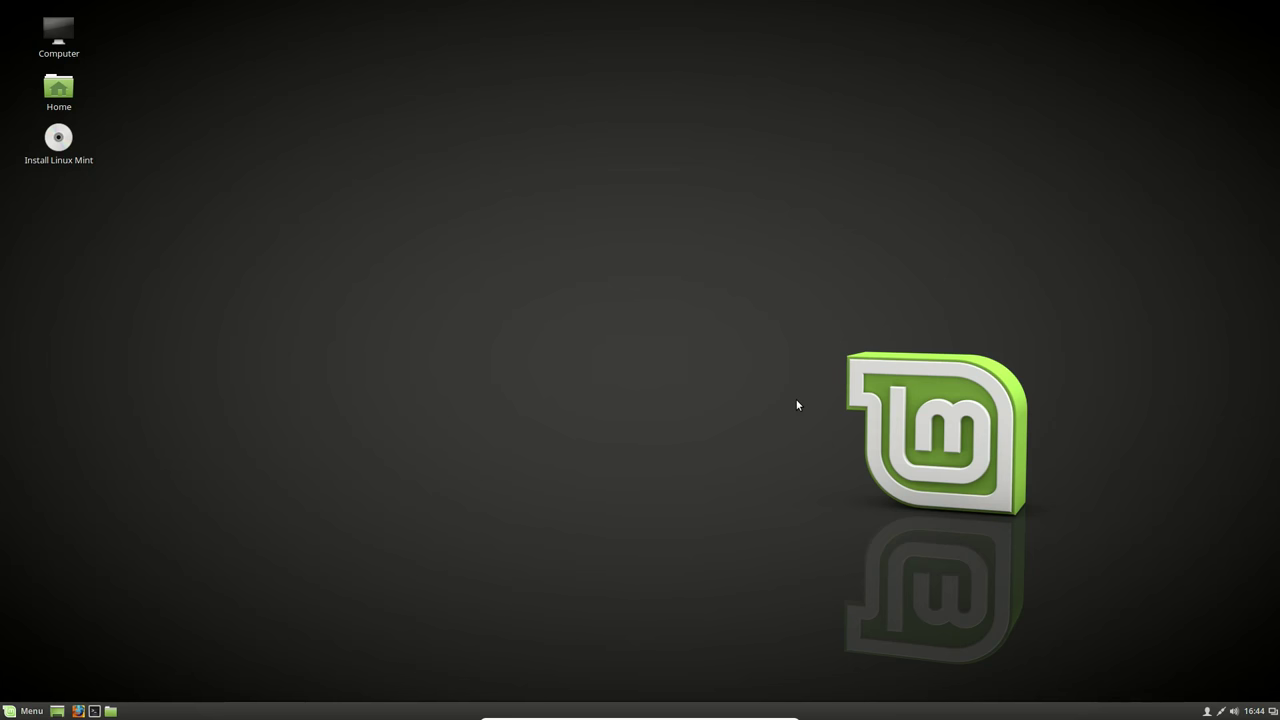
# - Launch Kazam and reposition its window on the desktop
pyautogui.click(16, 711)
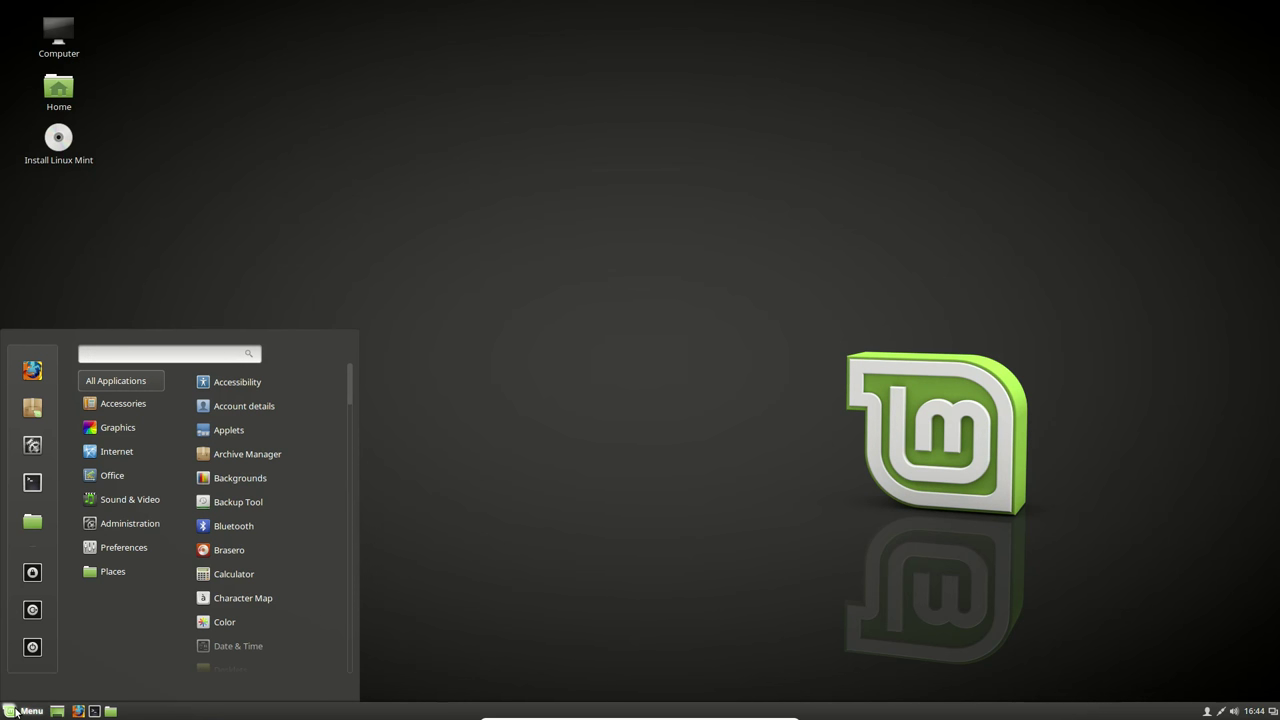
pyautogui.write('kaz')
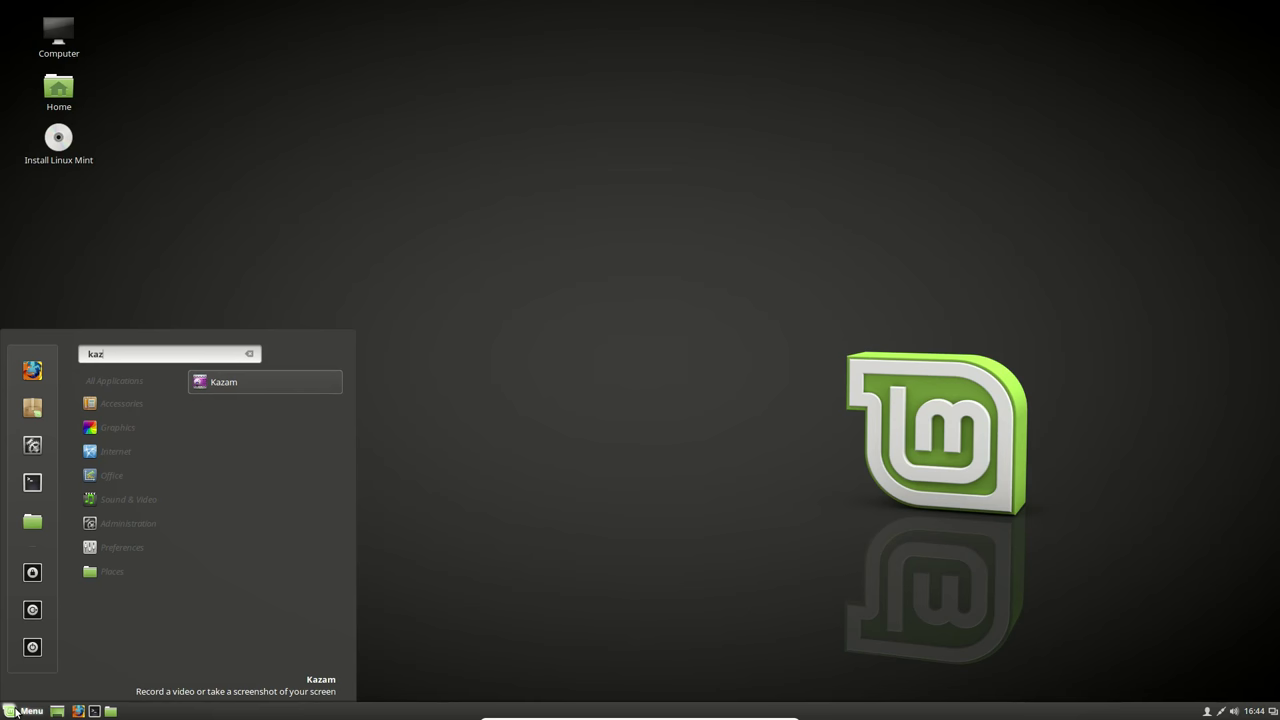
pyautogui.click(243, 380)
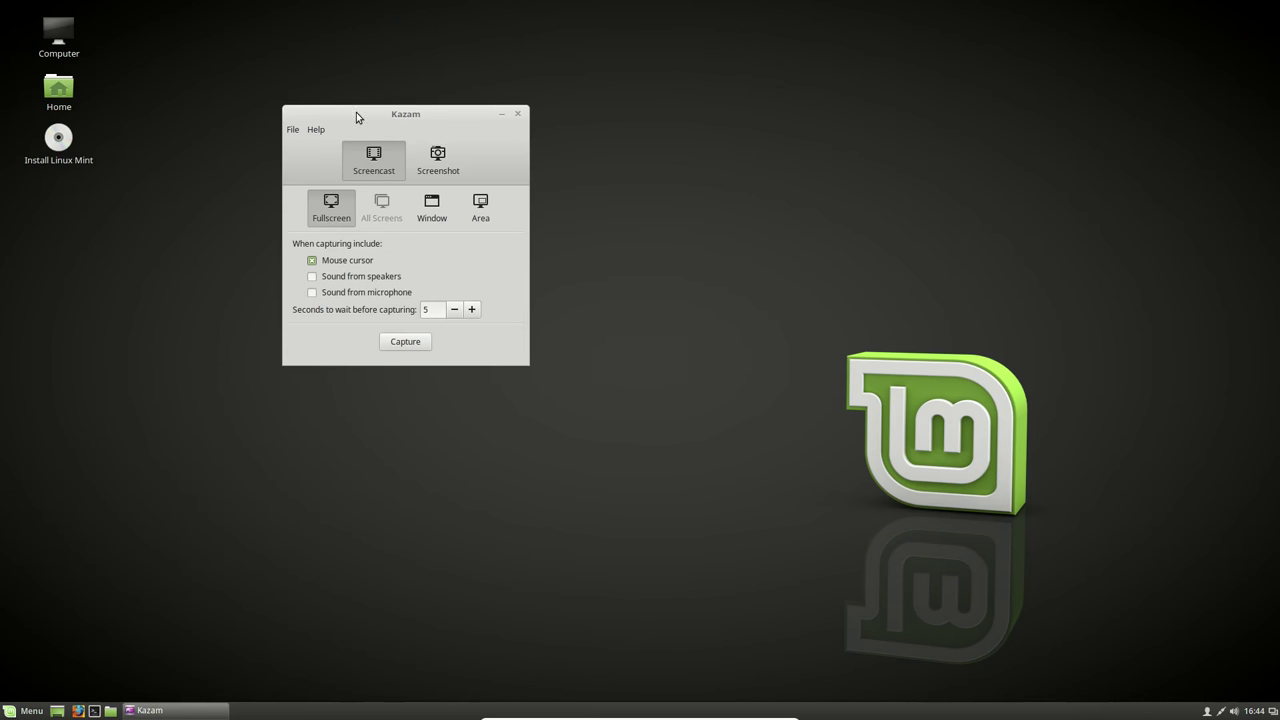
pyautogui.moveTo(356, 117); pyautogui.dragTo(575, 184)
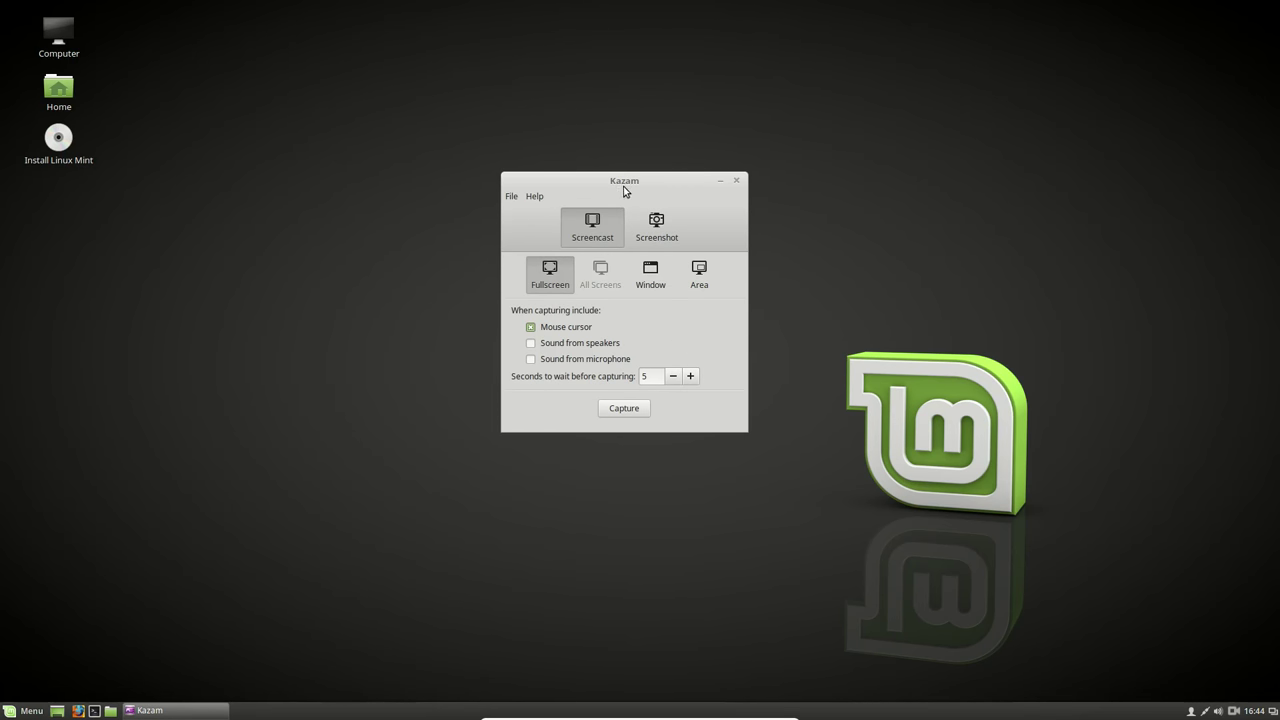
pyautogui.moveTo(557, 178); pyautogui.dragTo(406, 151)
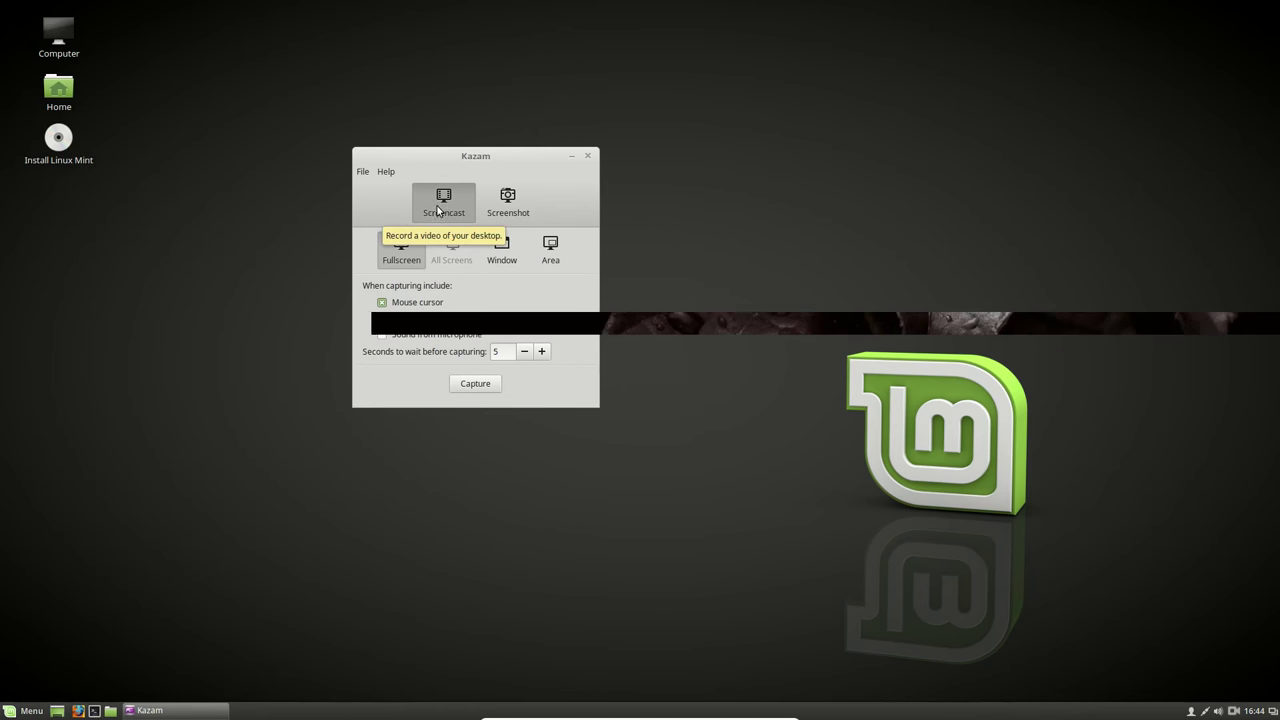
# - Compare the Screenshot and Screencast modes and try the option for including sound from speakers
pyautogui.click(505, 213)
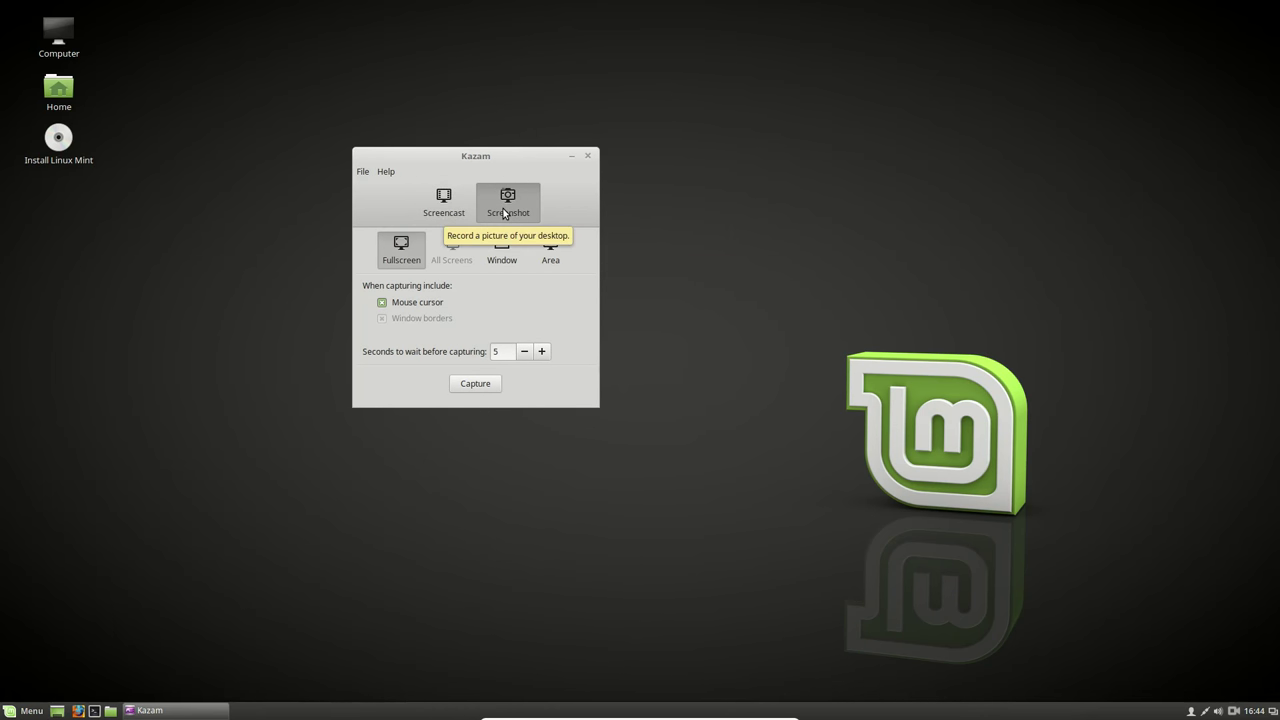
pyautogui.click(452, 211)
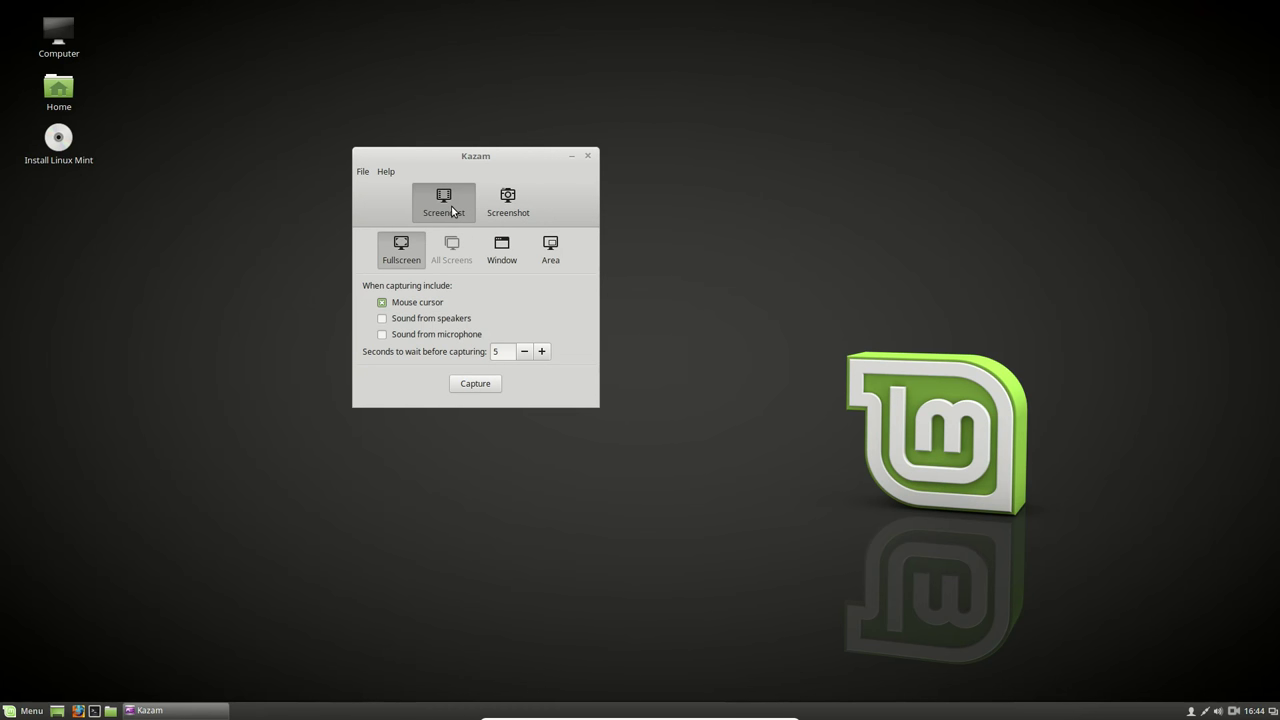
pyautogui.click(505, 212)
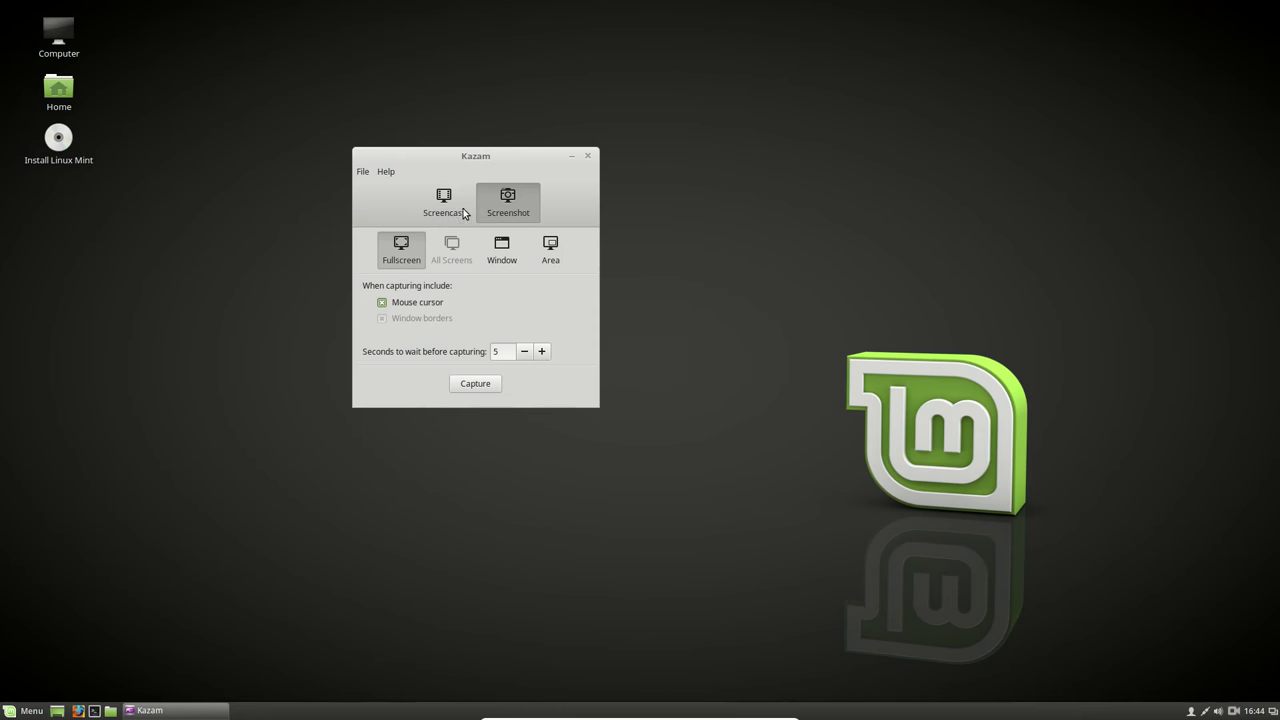
pyautogui.click(443, 211)
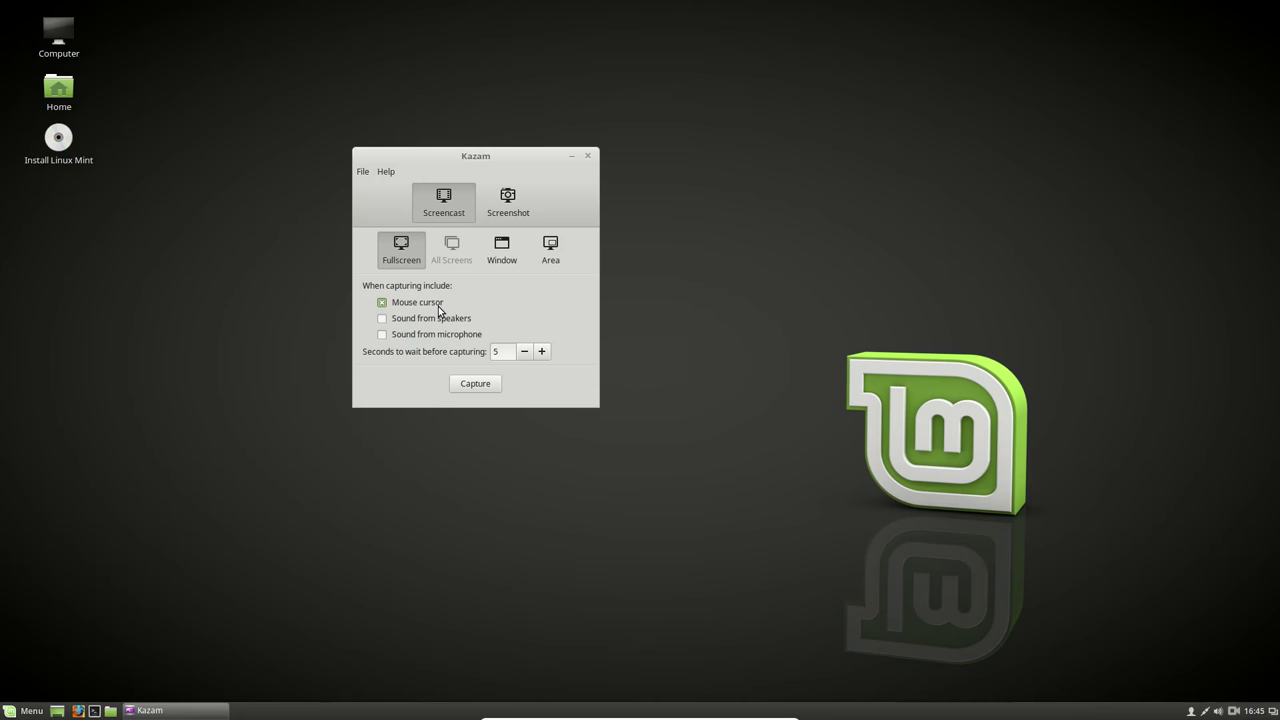
pyautogui.click(381, 320)
pyautogui.click(382, 320)
# - Open Kazam's preferences beside the main window and examine the available speaker and microphone sources
pyautogui.click(361, 173)
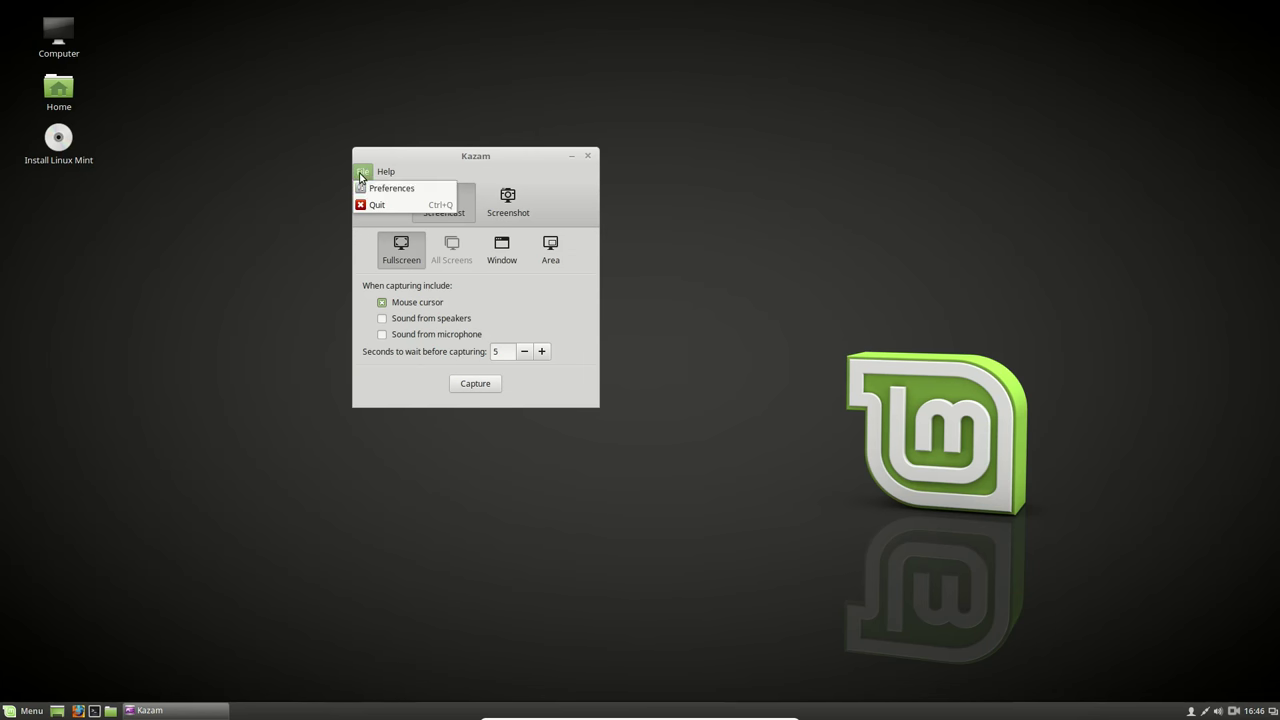
pyautogui.click(370, 185)
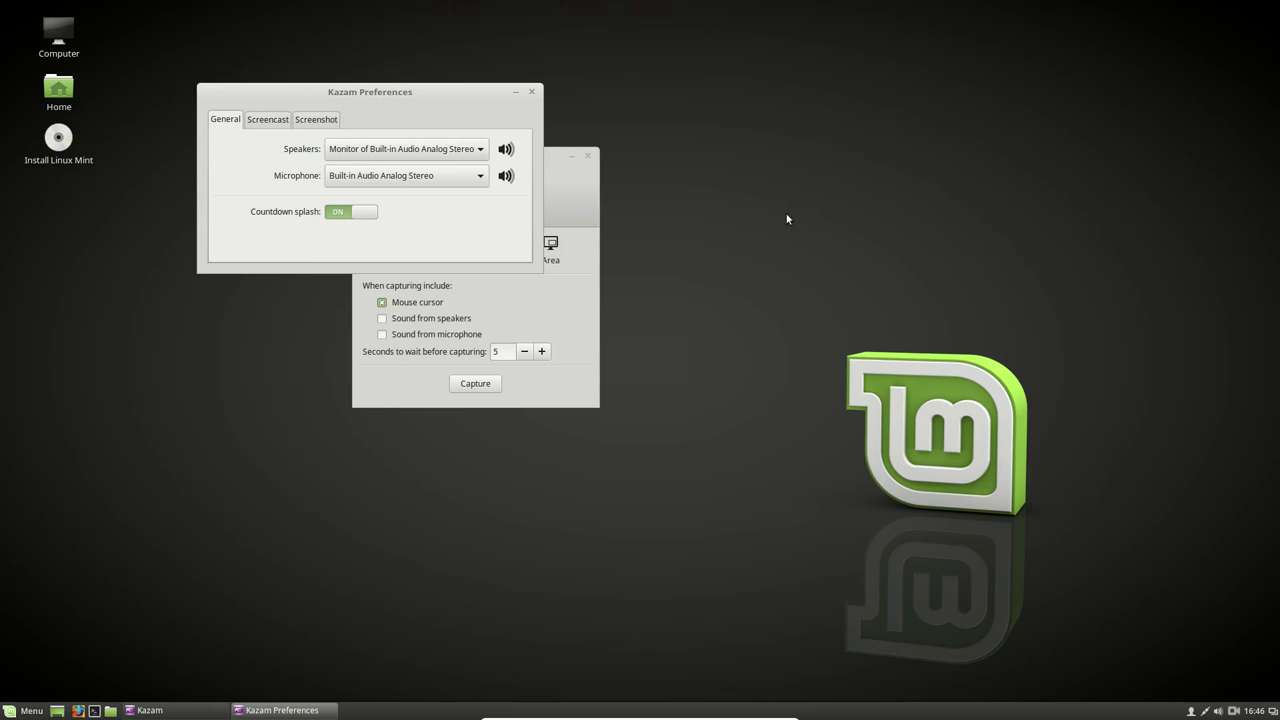
pyautogui.moveTo(327, 91); pyautogui.dragTo(742, 228)
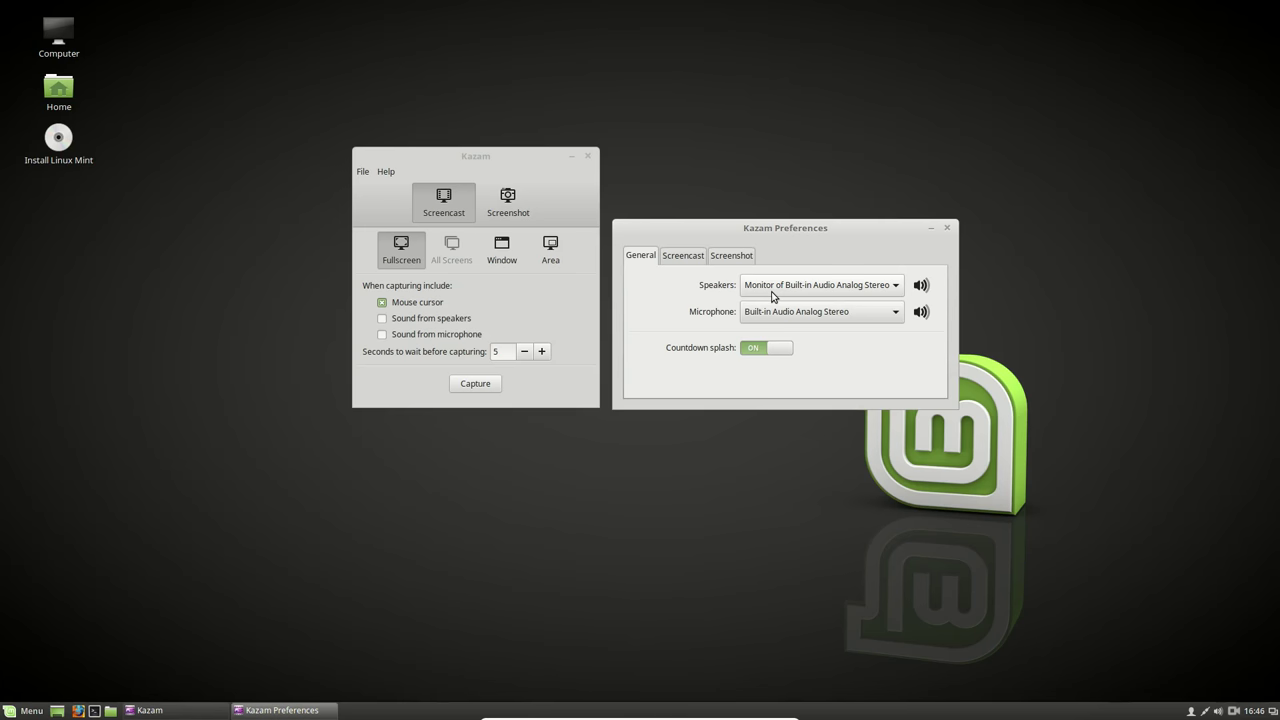
pyautogui.click(745, 311)
pyautogui.click(735, 306)
pyautogui.click(857, 286)
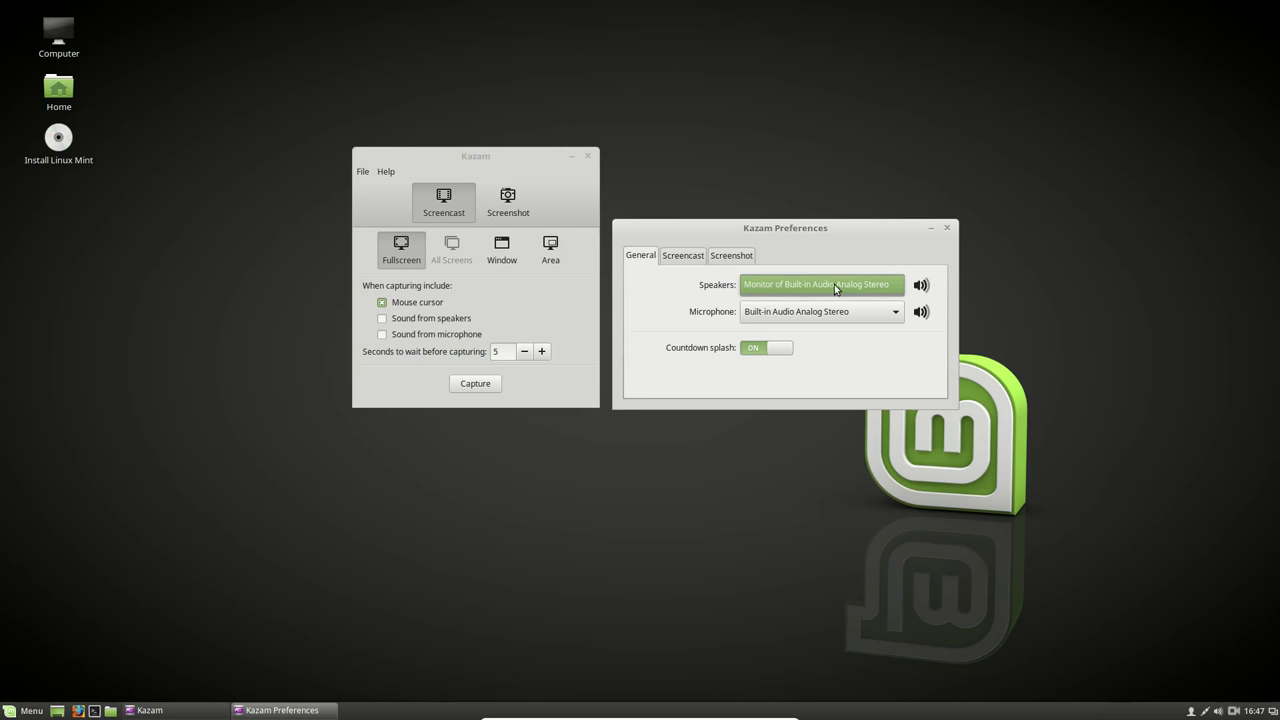
pyautogui.click(682, 303)
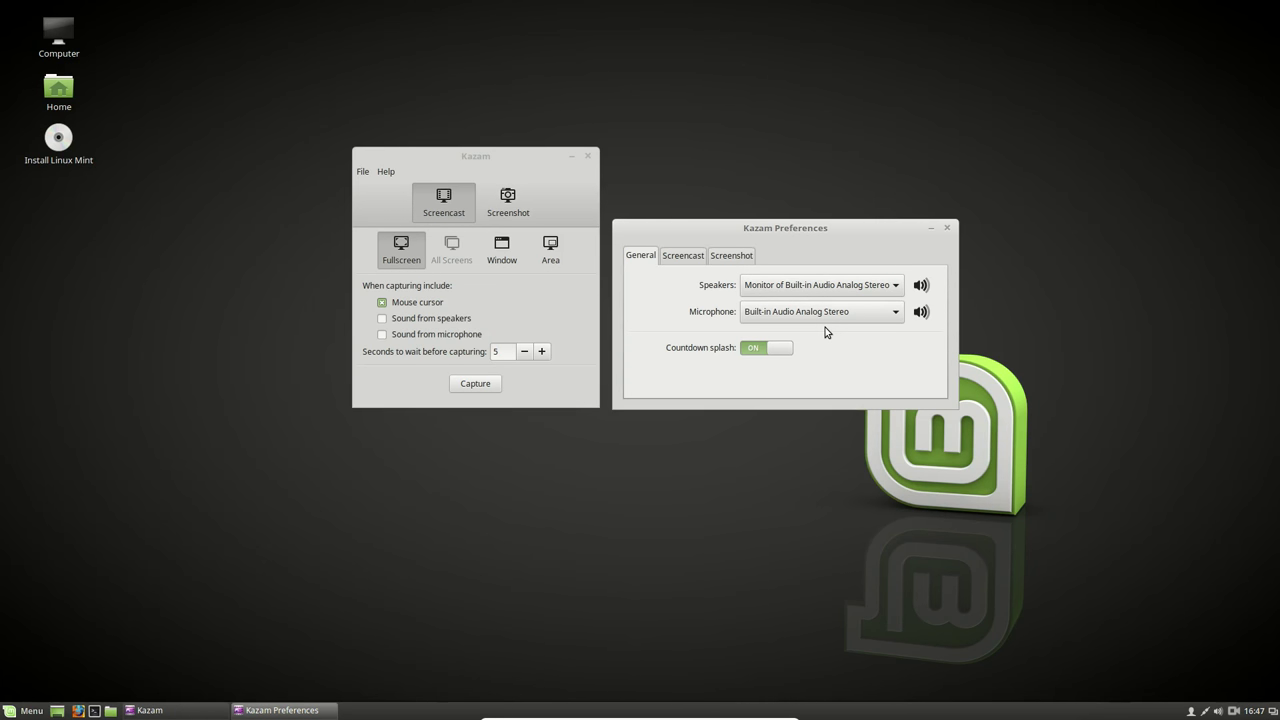
pyautogui.click(810, 312)
pyautogui.click(670, 310)
# - Examine the screencast preferences, including the recording formats on offer
pyautogui.click(681, 255)
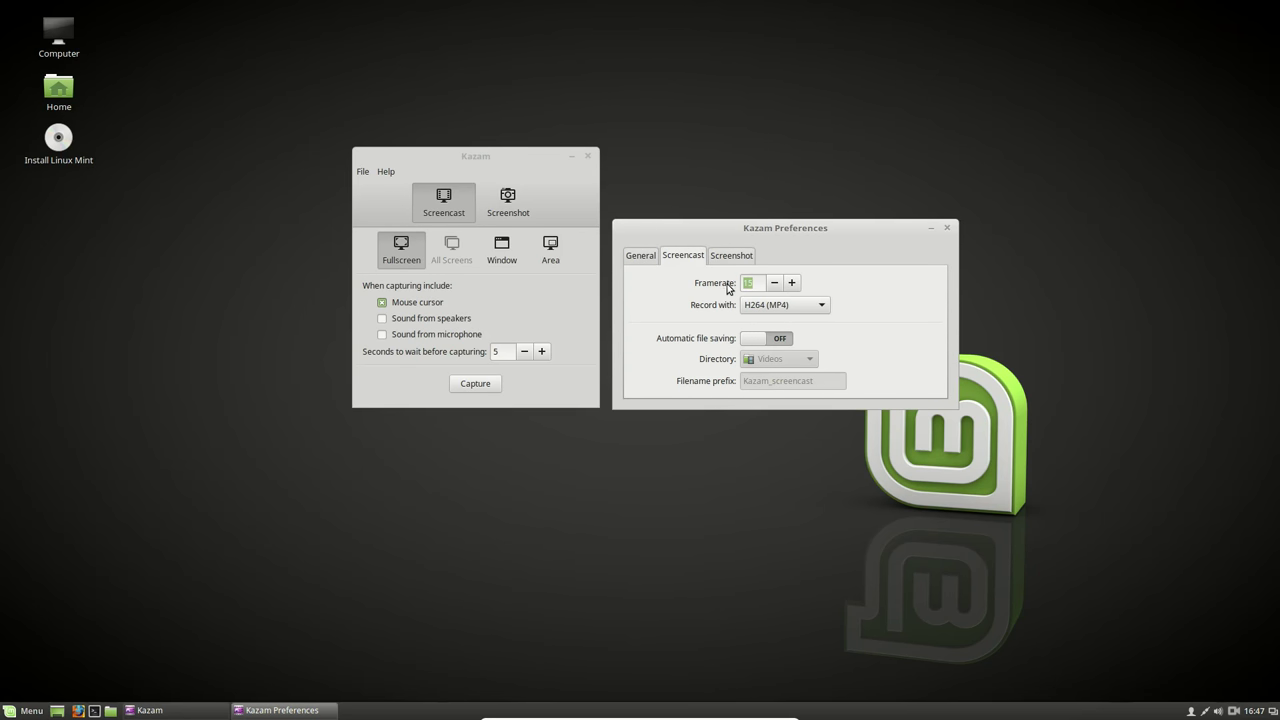
pyautogui.click(791, 307)
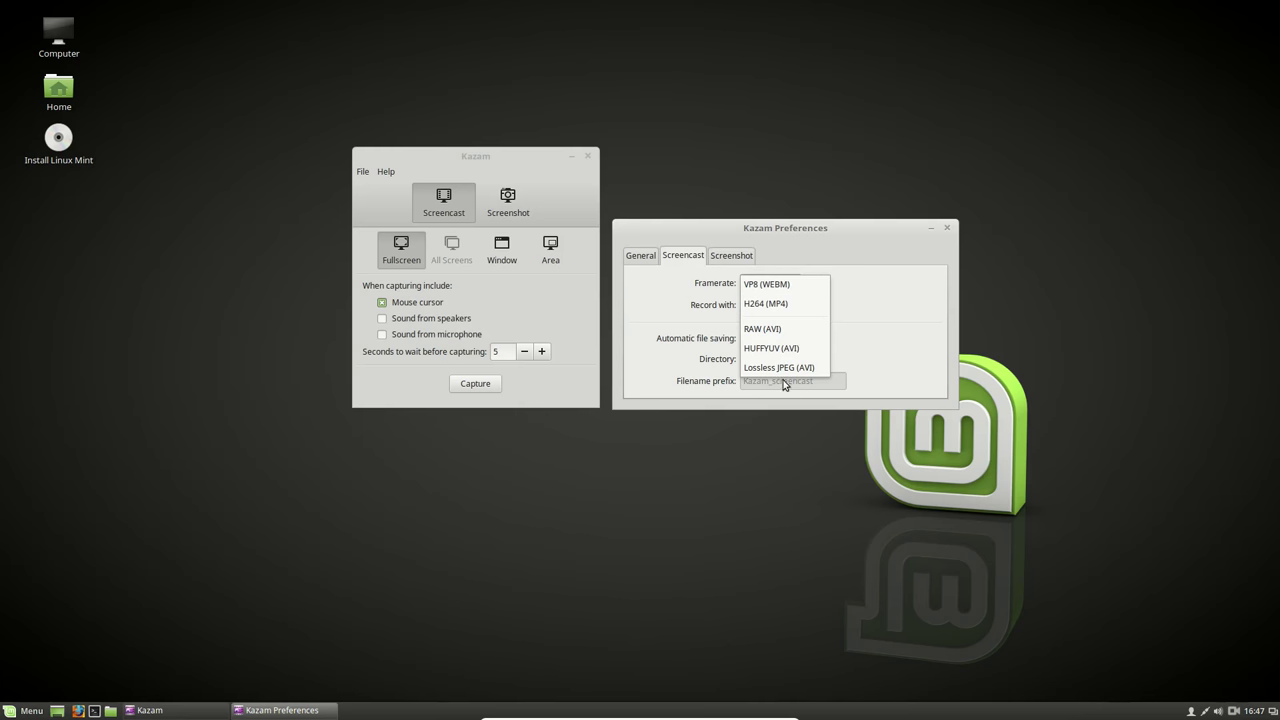
pyautogui.click(643, 284)
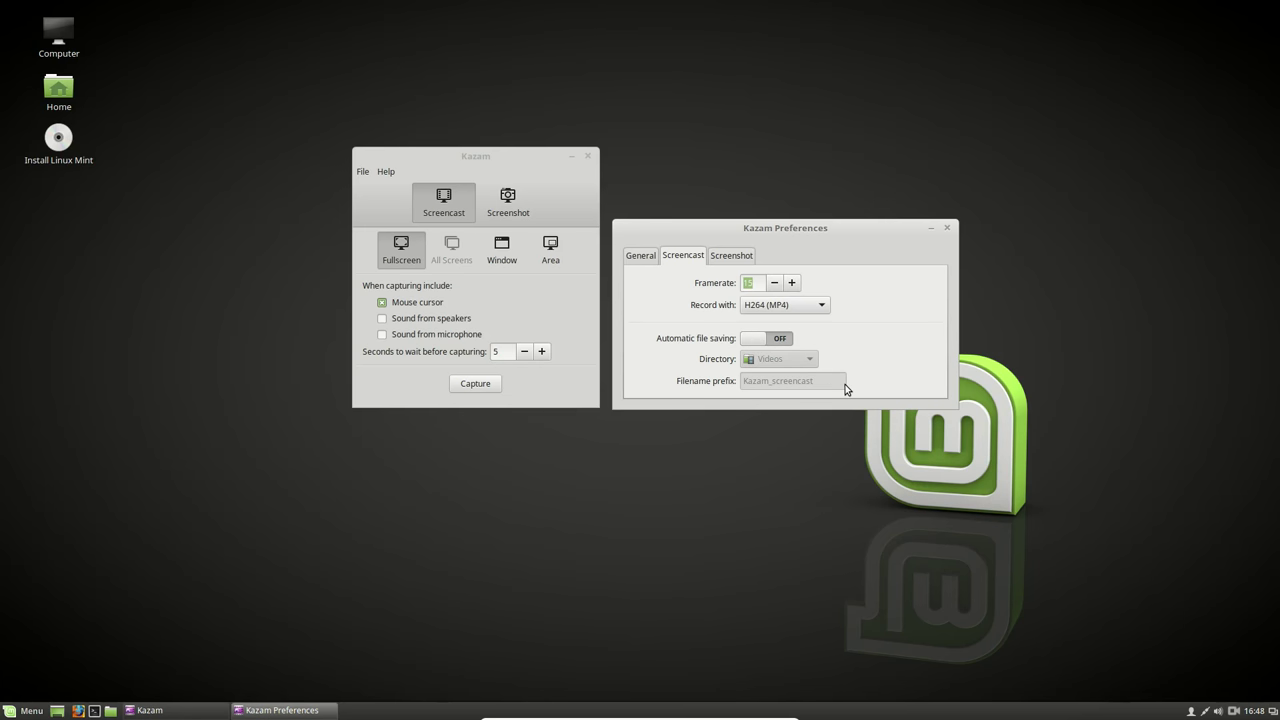
# - Examine the screenshot preferences, including the shutter types, and close the preferences
pyautogui.click(730, 258)
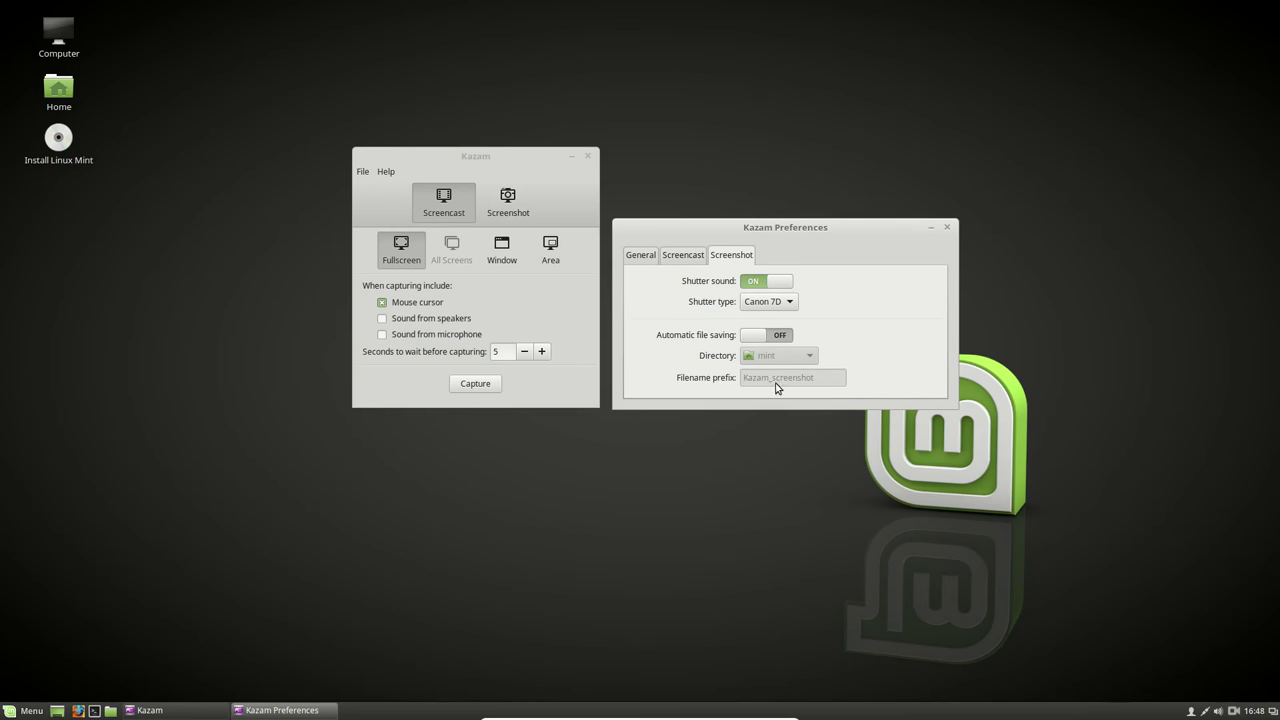
pyautogui.click(780, 302)
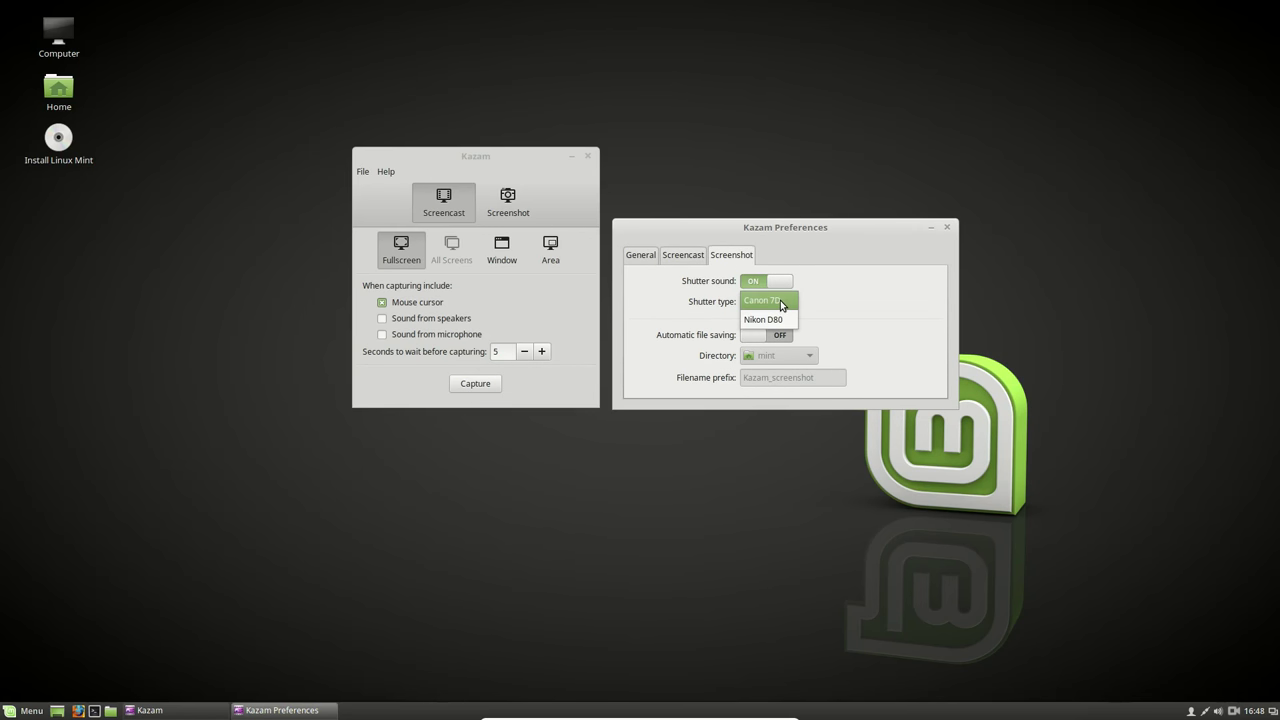
pyautogui.click(782, 302)
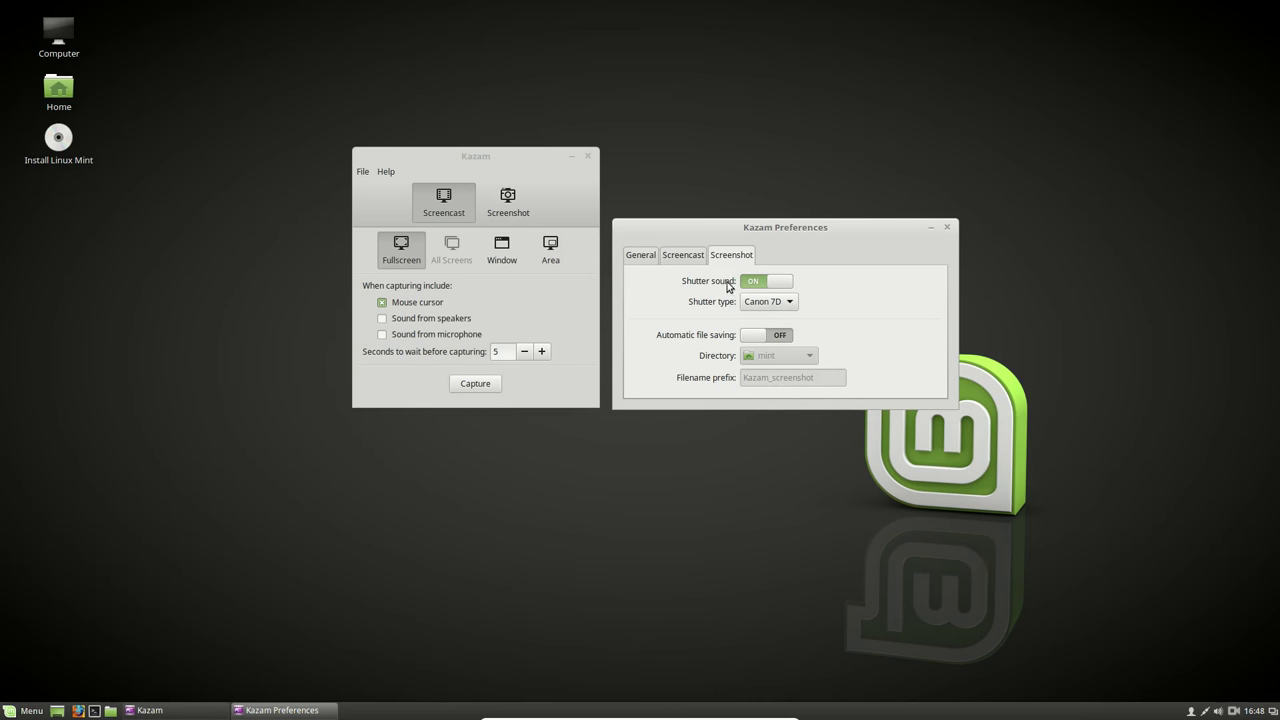
pyautogui.click(947, 228)
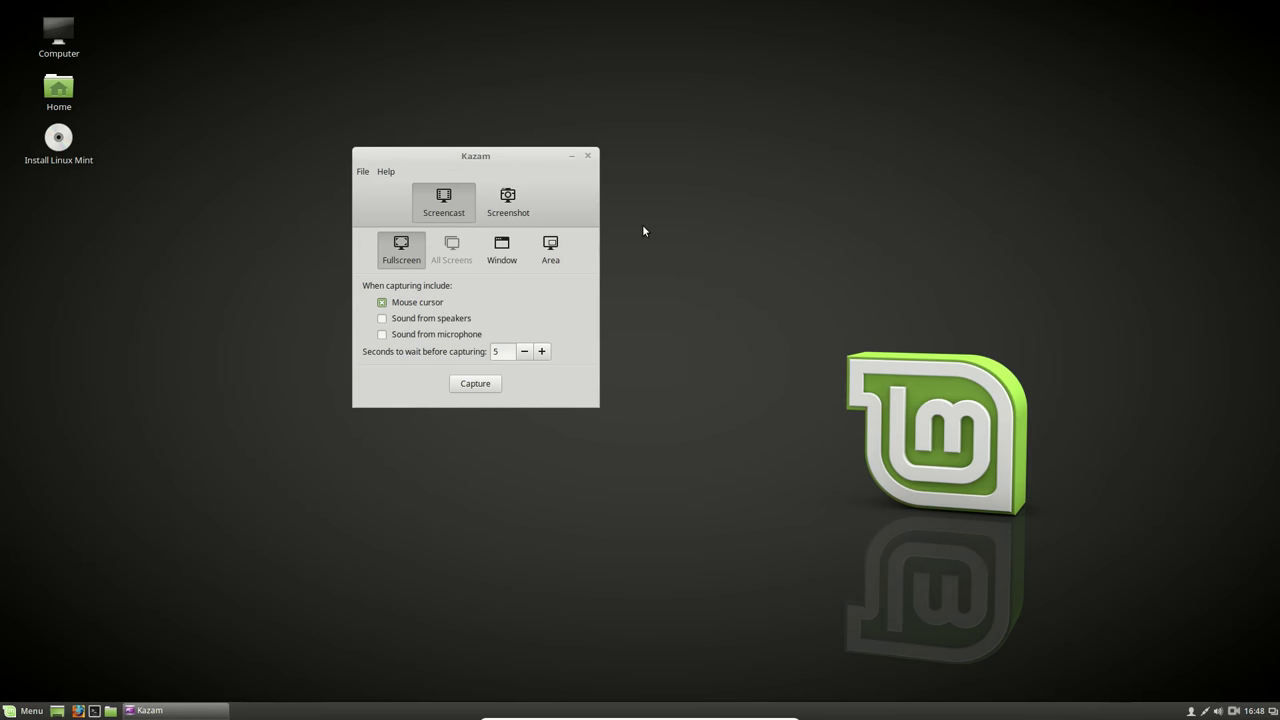
# - Open the Home folder beside Kazam and start a screencast that captures only the file manager window
pyautogui.click(111, 710)
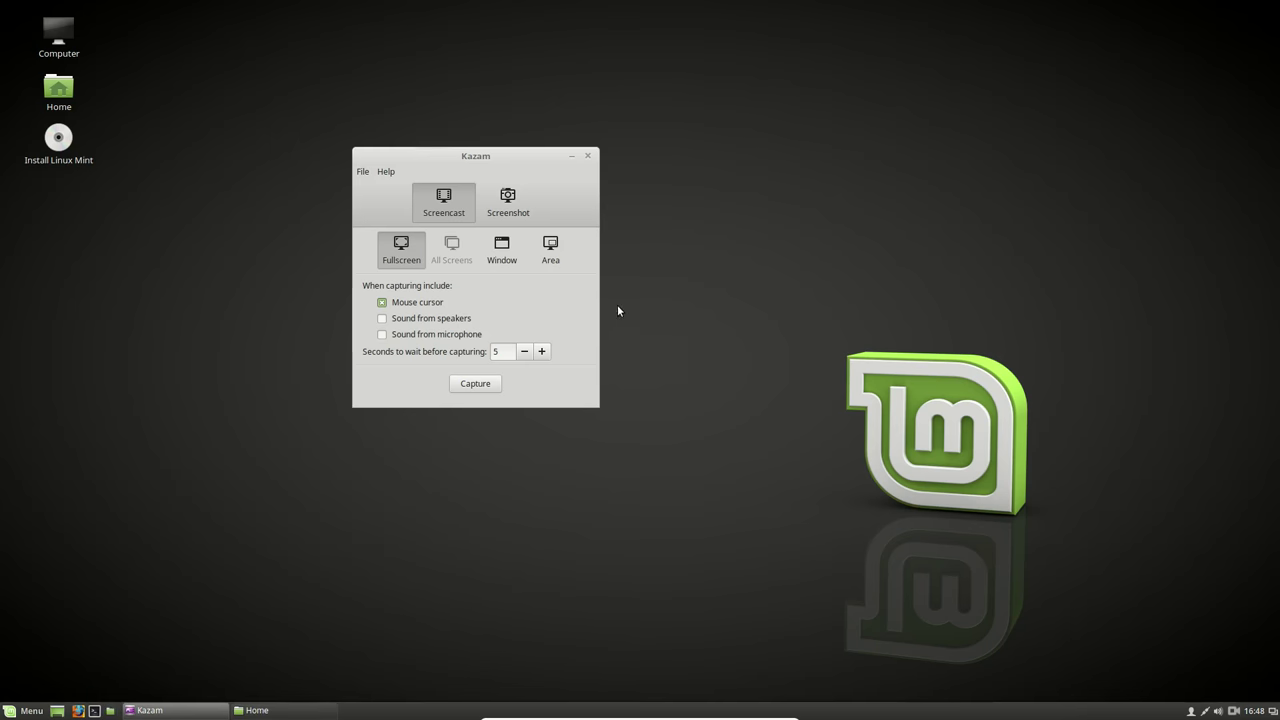
pyautogui.moveTo(663, 172); pyautogui.dragTo(868, 214)
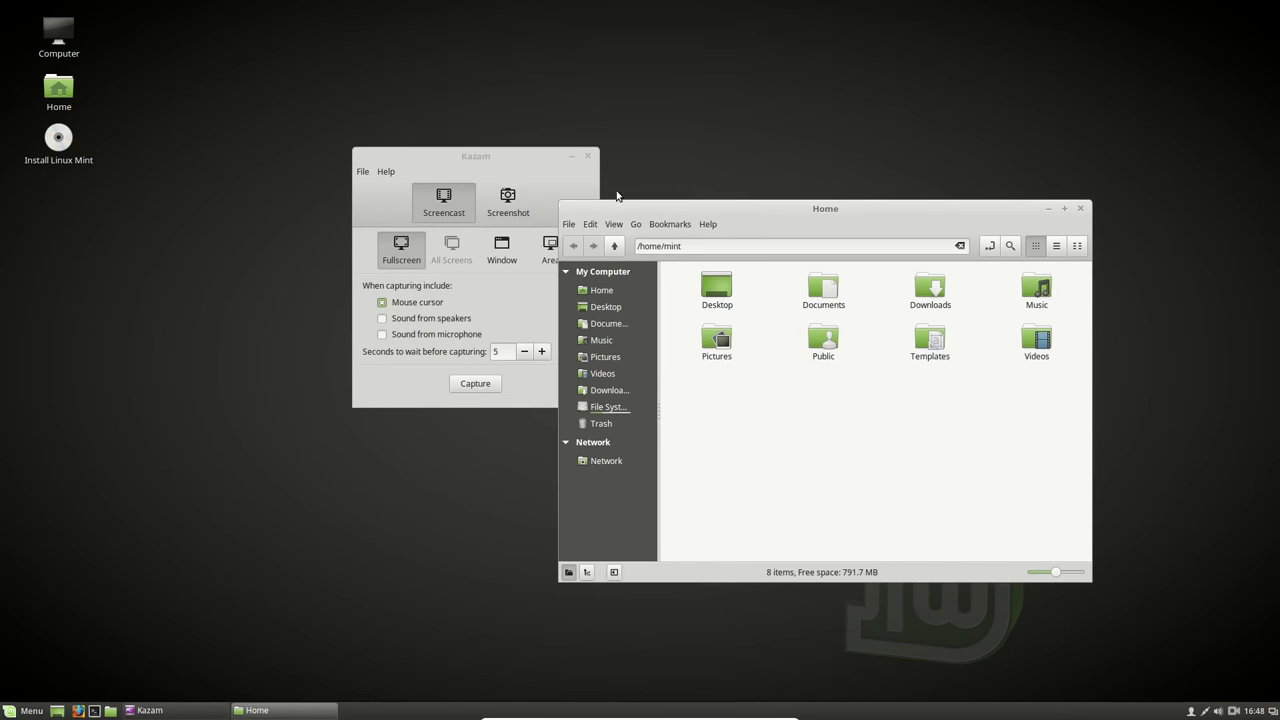
pyautogui.click(477, 157)
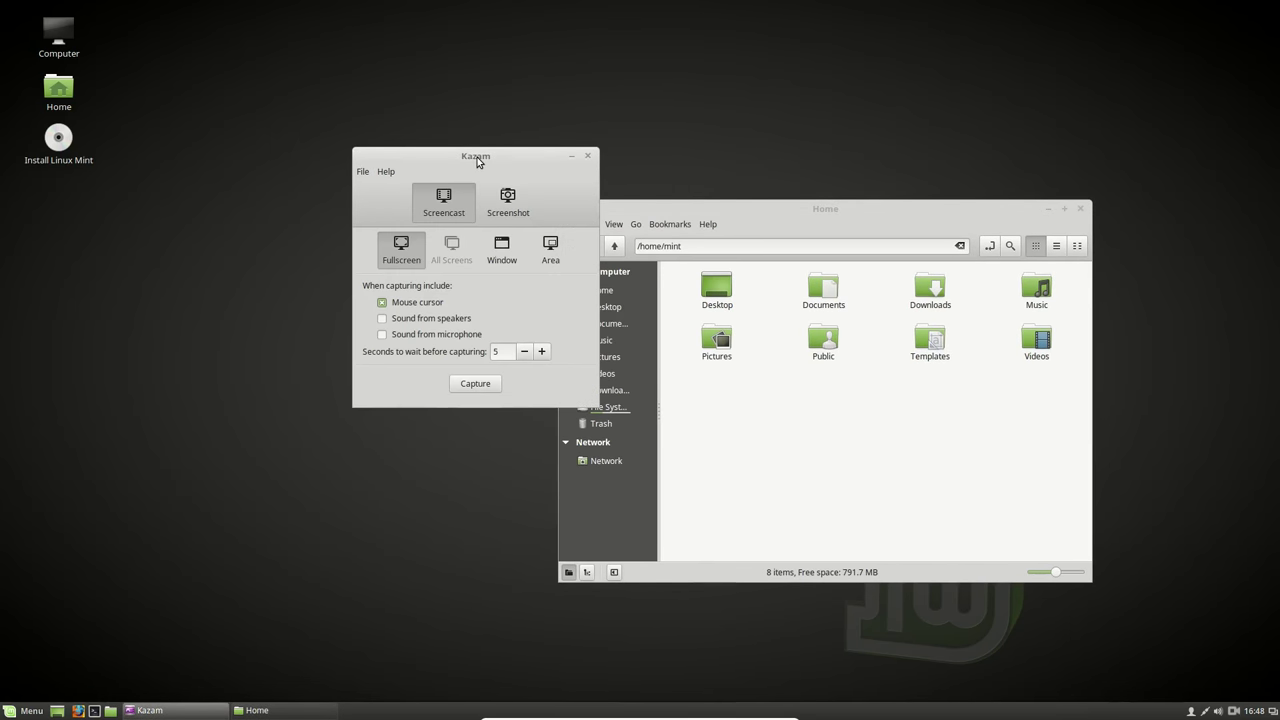
pyautogui.click(503, 252)
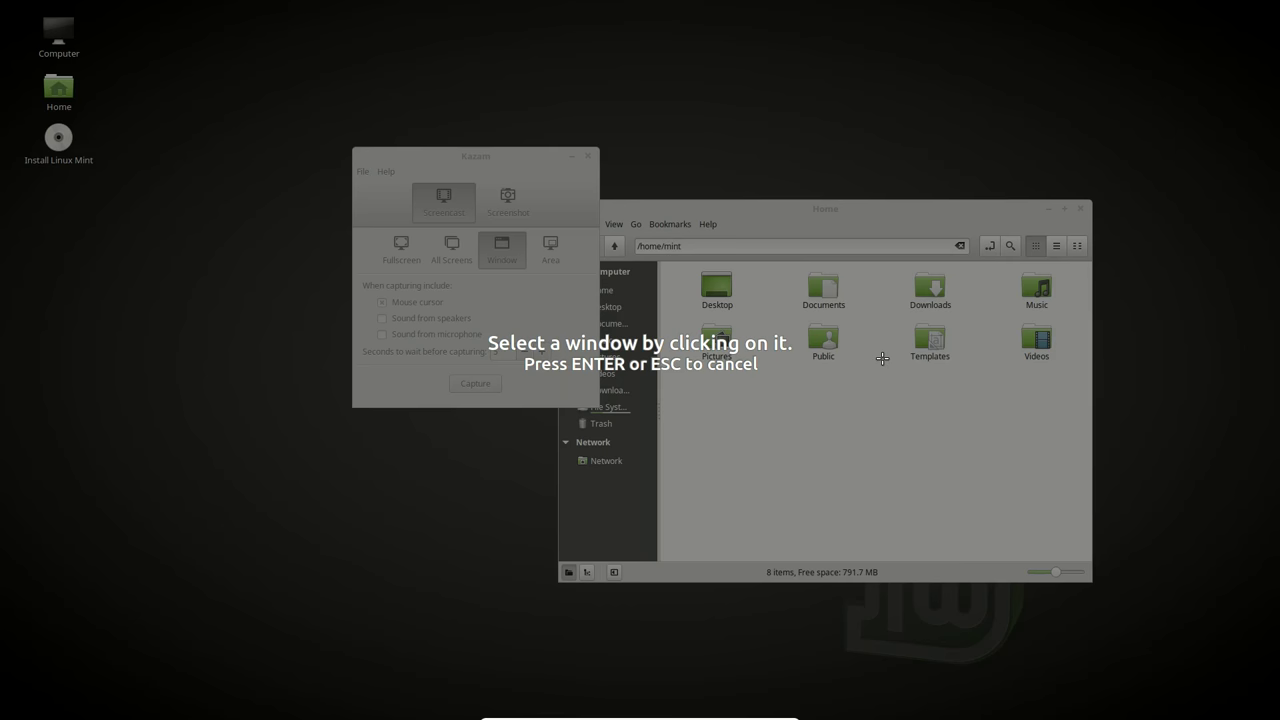
pyautogui.click(882, 358)
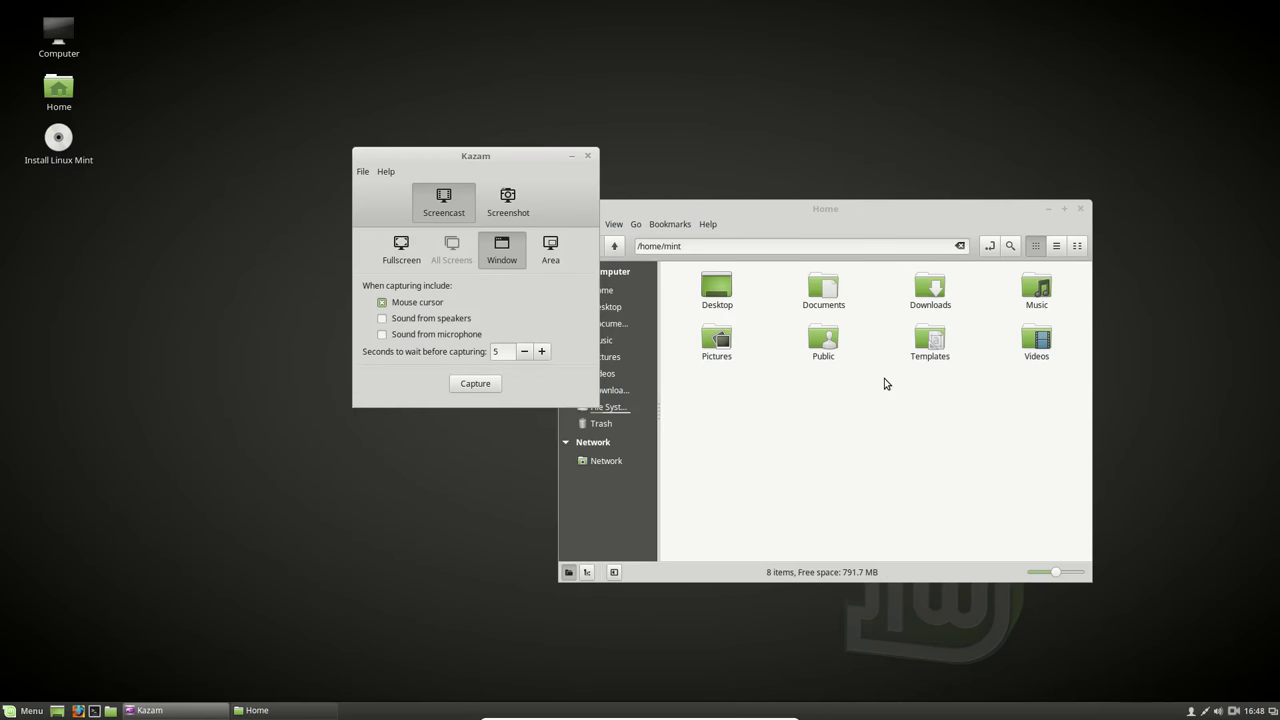
pyautogui.click(477, 384)
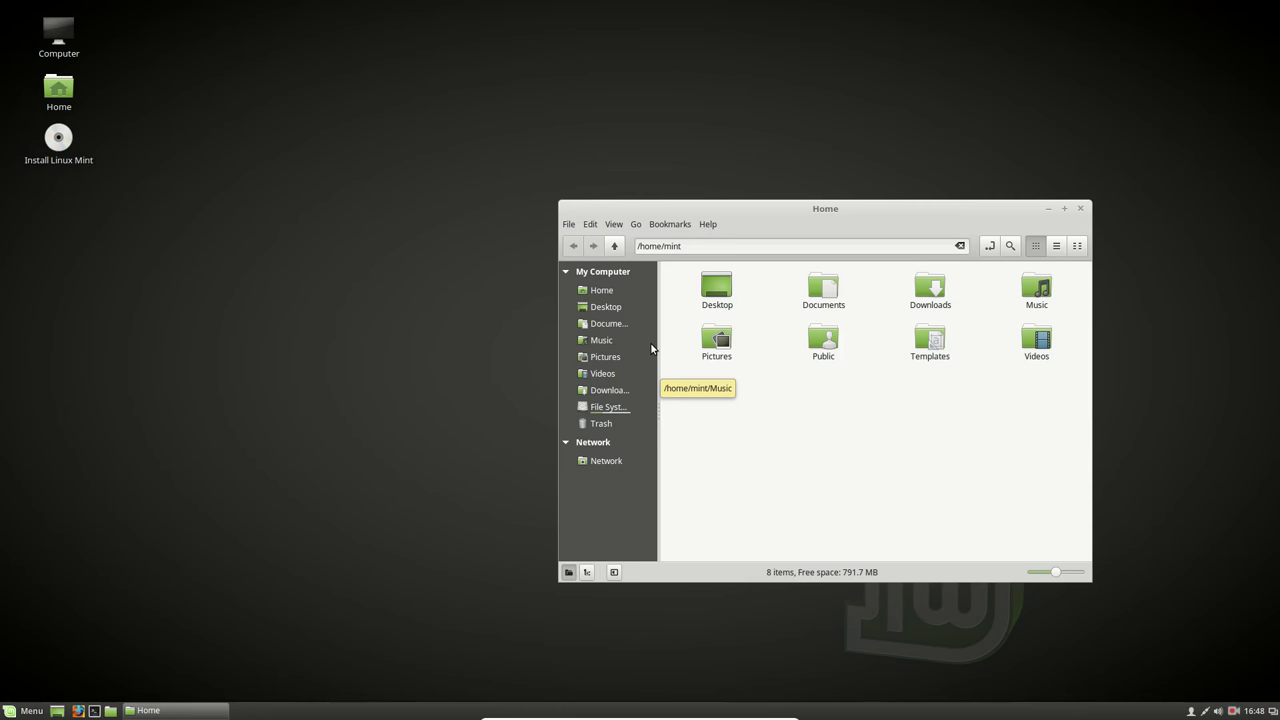
# - Browse the Documents and Downloads folders in the recorded file manager window, ending in Documents
pyautogui.doubleClick(809, 286)
pyautogui.click(614, 245)
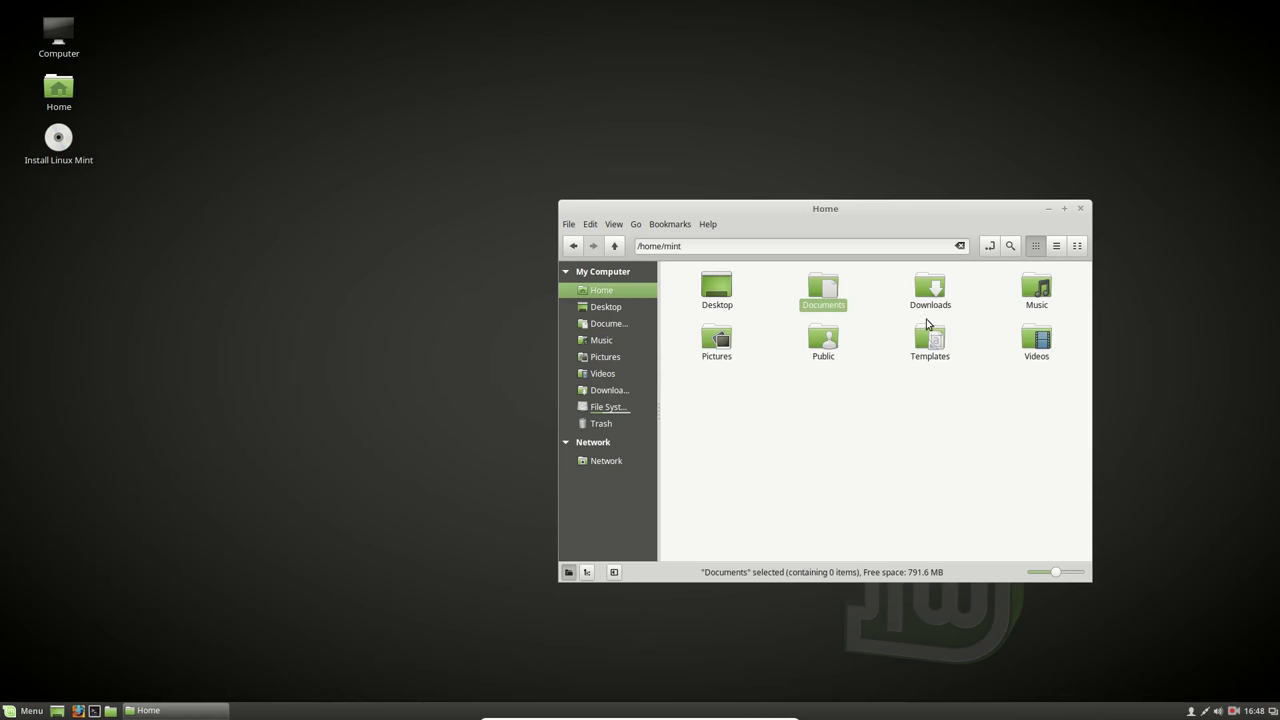
pyautogui.doubleClick(929, 290)
pyautogui.click(608, 323)
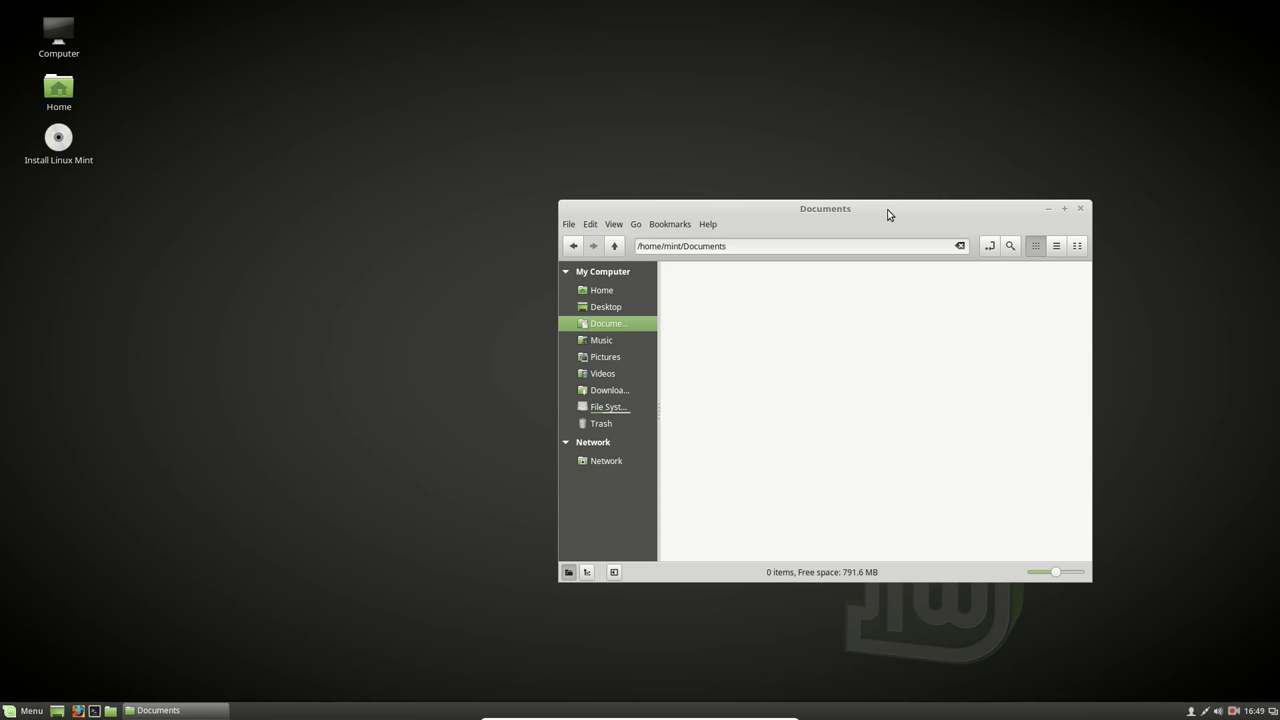
# - Open a terminal over the recorded window, enter the test text "dfhsdbgfhjsdgb", and bring the file manager back to the front
pyautogui.click(94, 711)
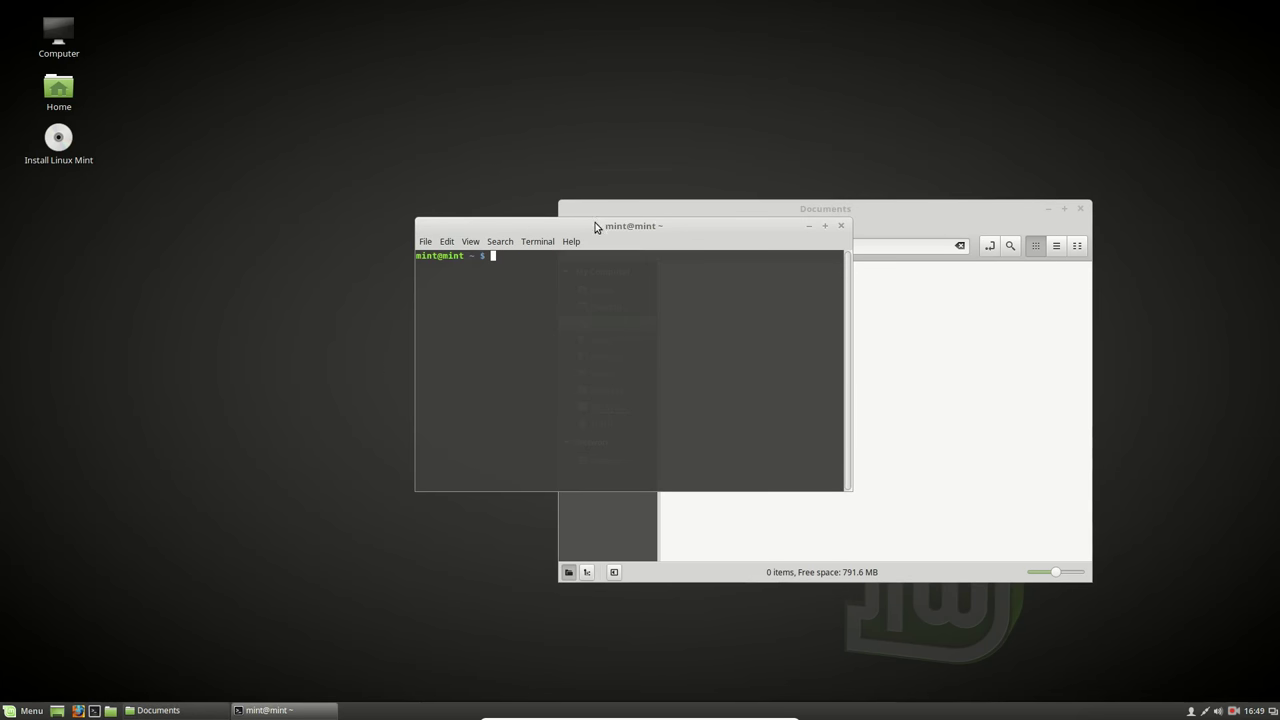
pyautogui.moveTo(656, 355); pyautogui.dragTo(841, 292)
pyautogui.write('dfhsdbgfhjsdgb')
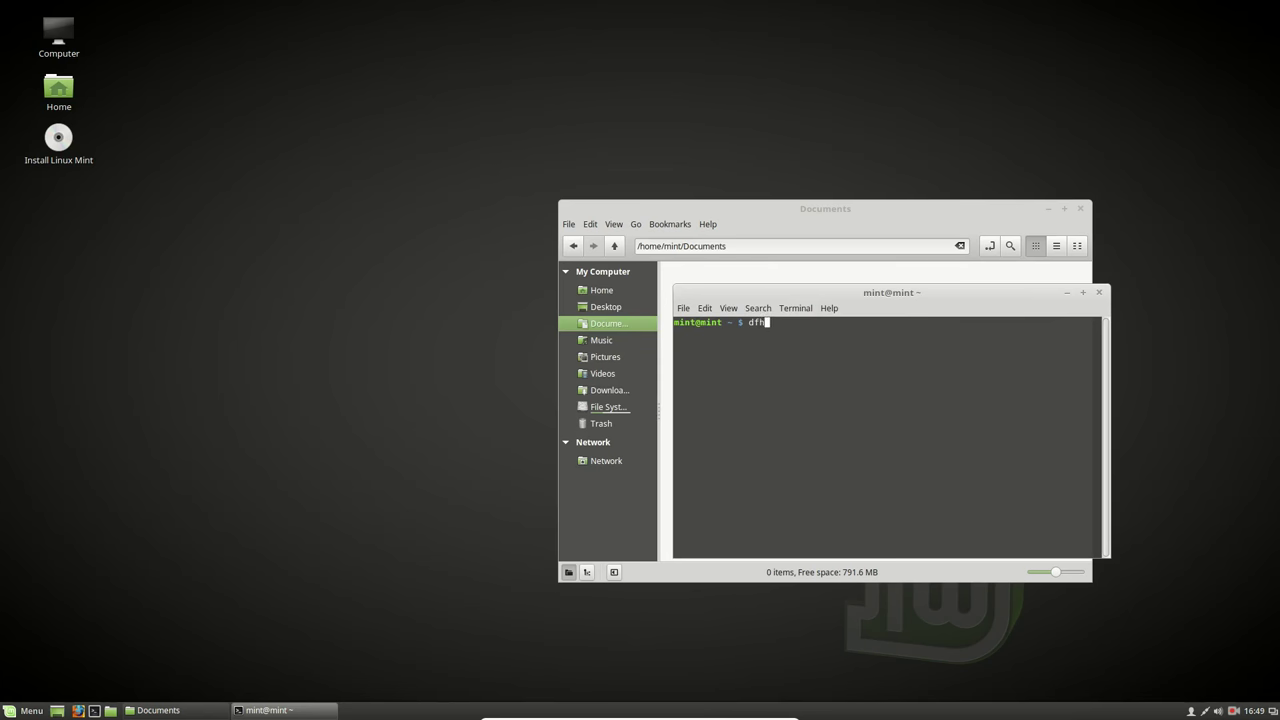
pyautogui.click(807, 212)
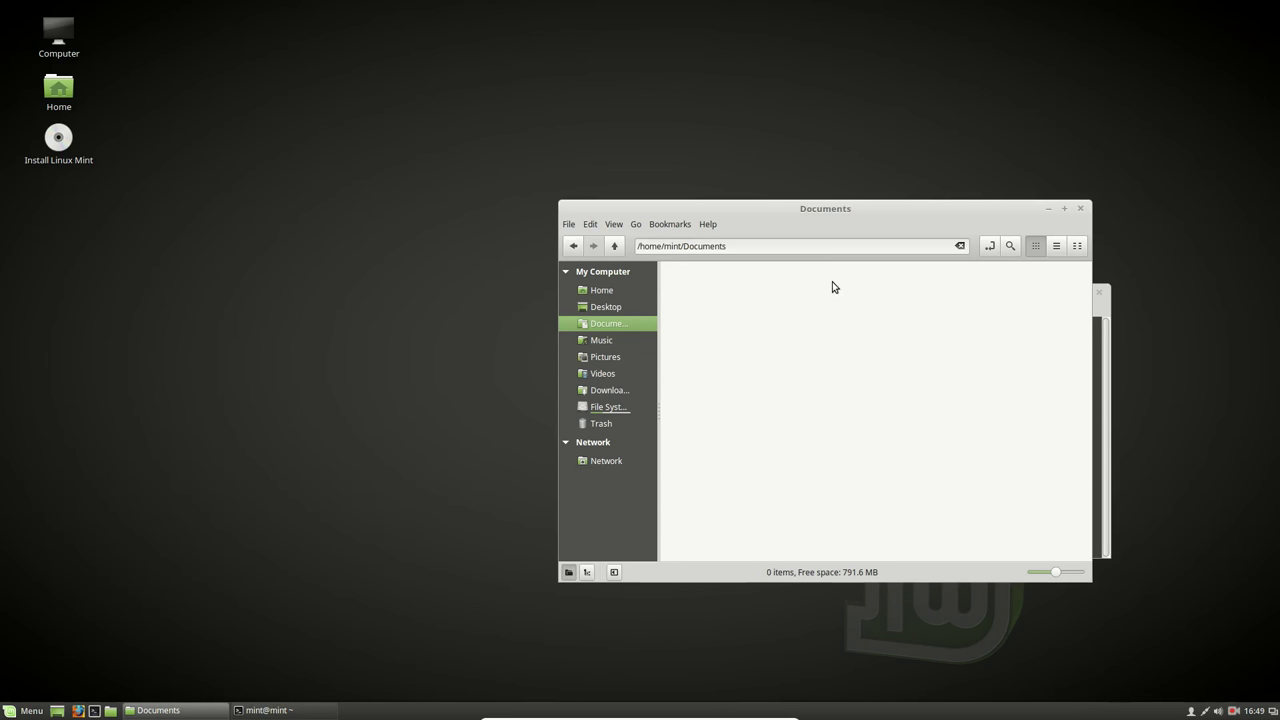
# - Finish the window recording, keep the save-for-later option, and save the screencast as /tmp/123.mp4
pyautogui.click(1233, 711)
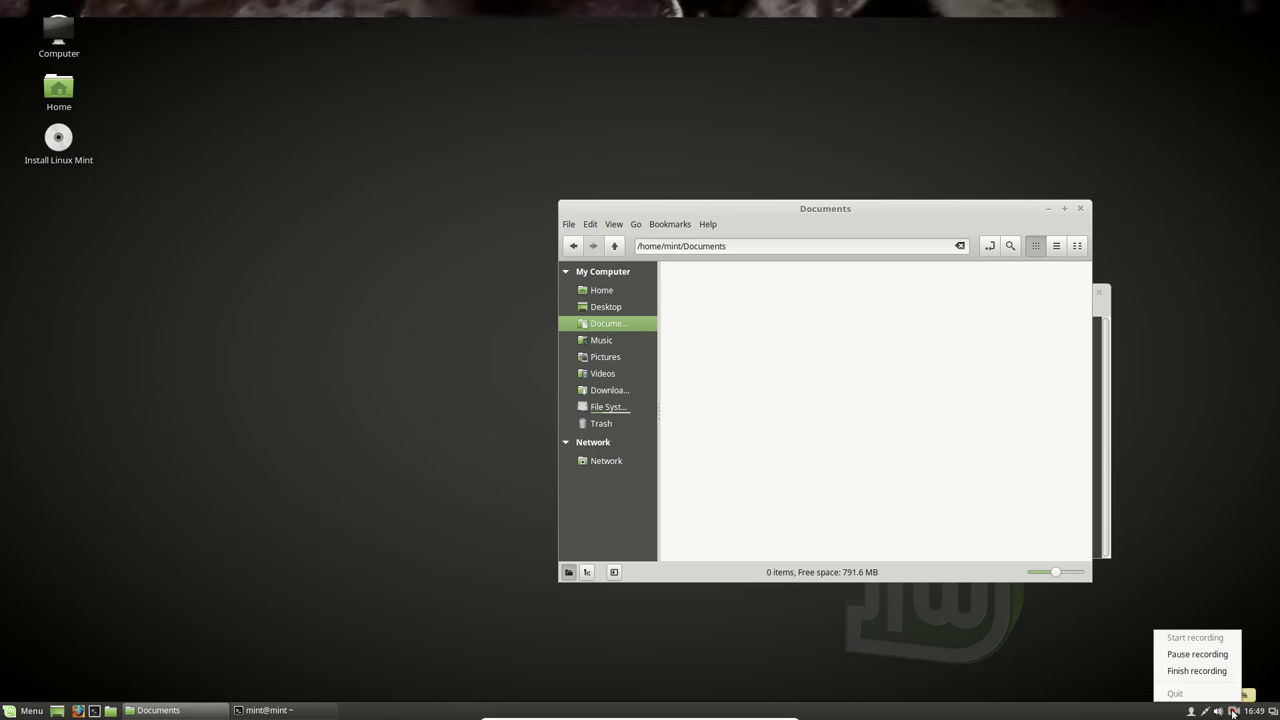
pyautogui.click(1191, 672)
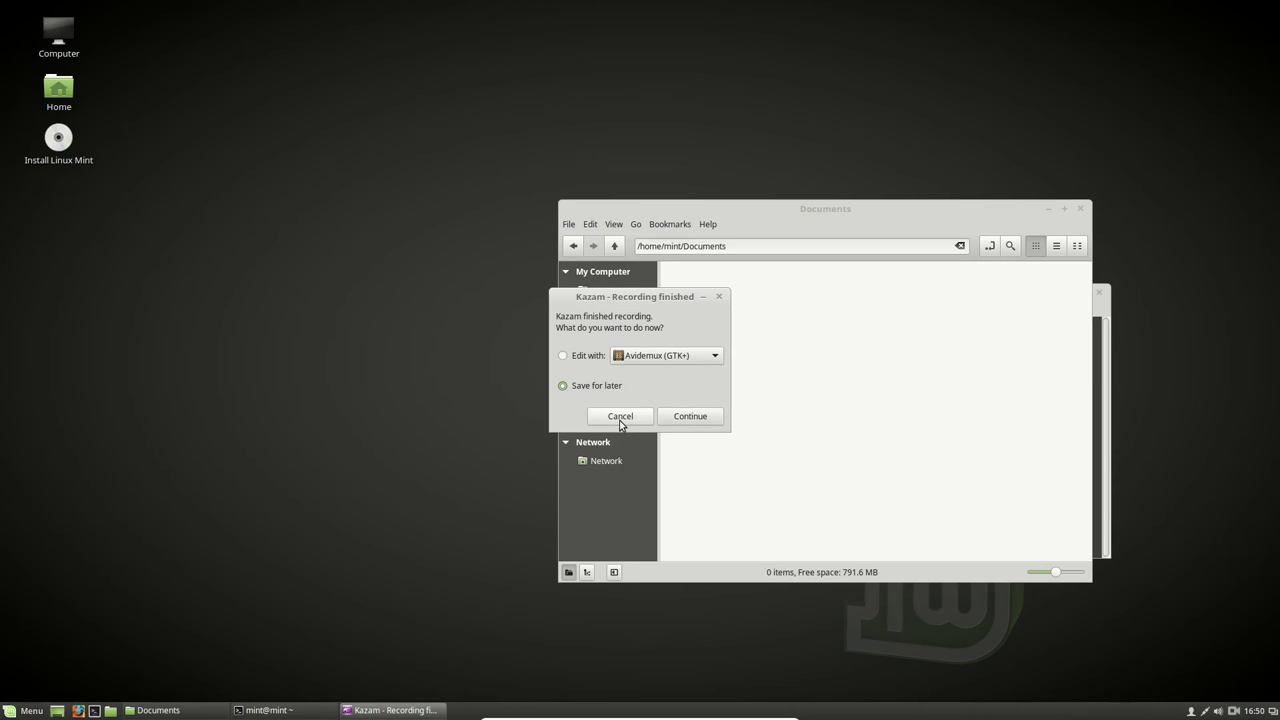
pyautogui.click(688, 418)
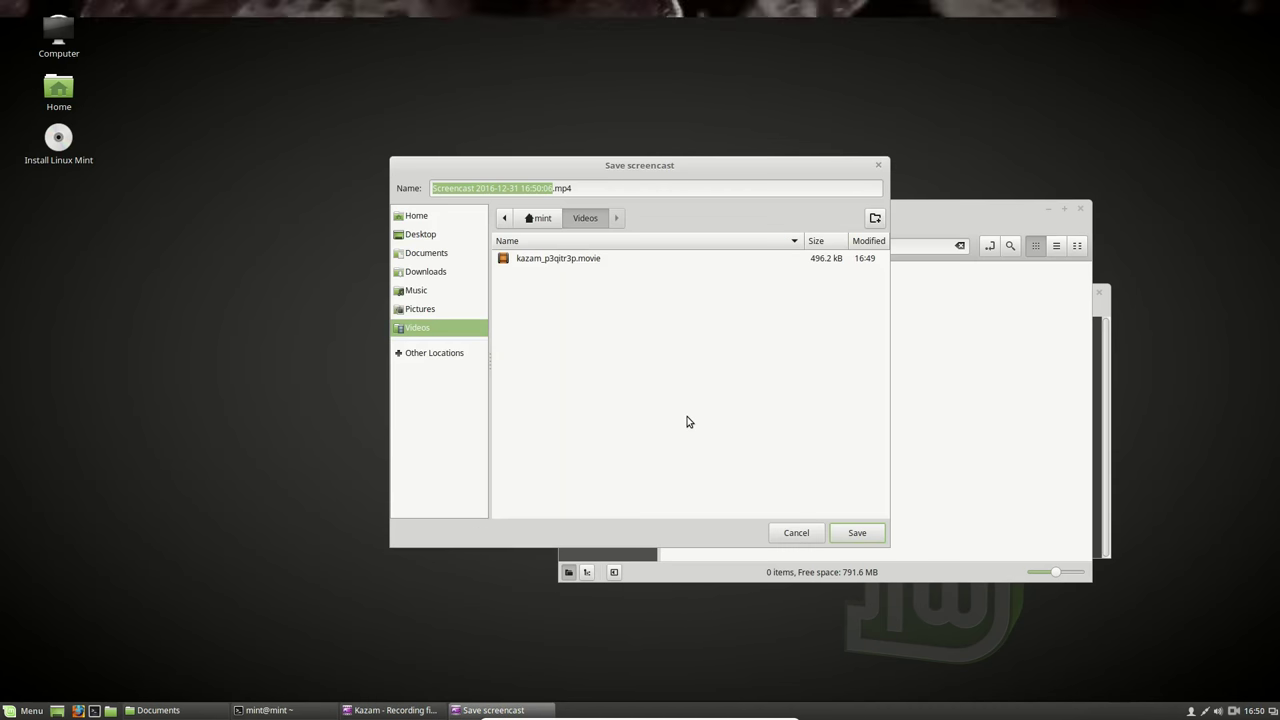
pyautogui.write('/tmp/123')
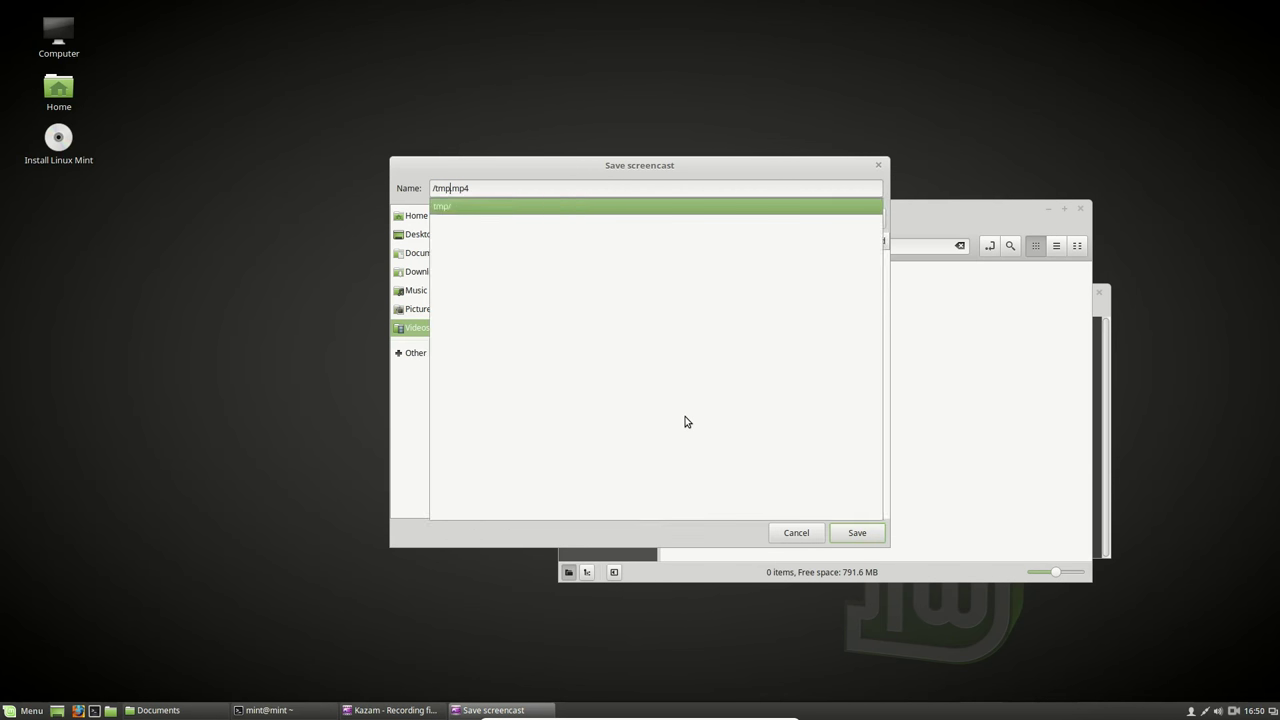
pyautogui.press('Return')
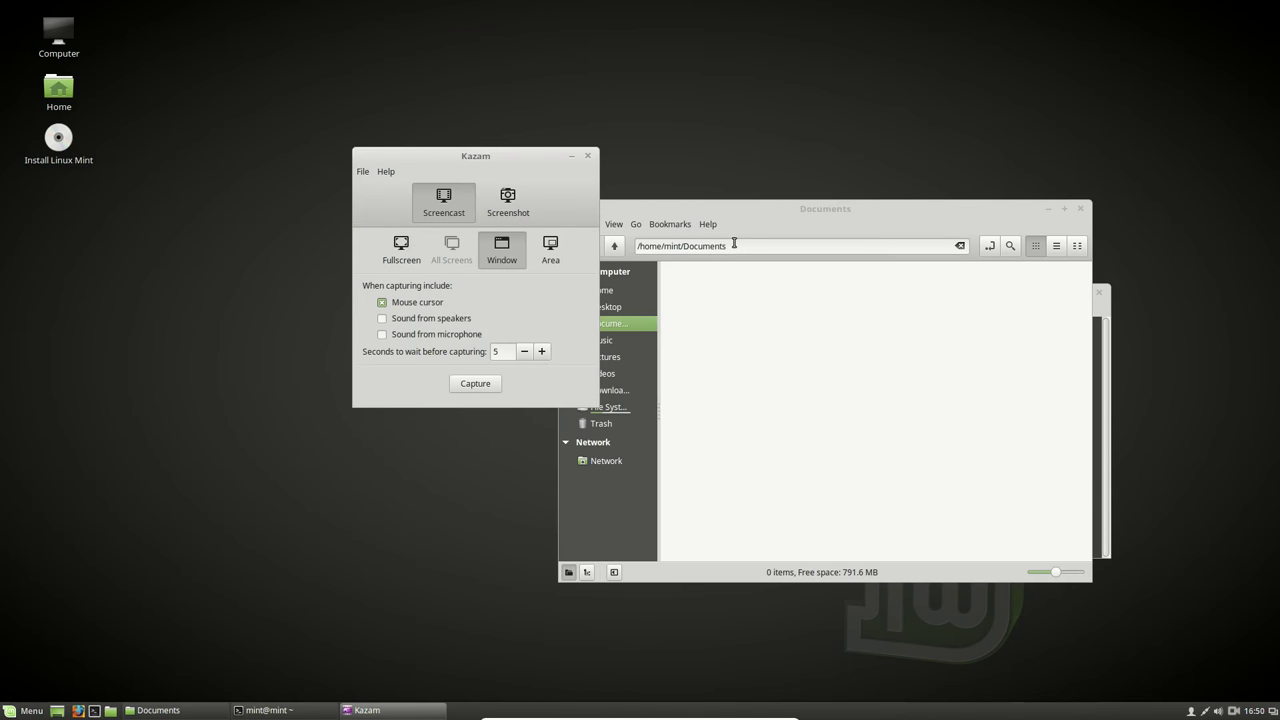
# - Go to the /tmp folder in the file manager and open 123.mp4 for playback
pyautogui.doubleClick(734, 245)
pyautogui.hotkey('ctrl', 'a')
pyautogui.press('BackSpace')
pyautogui.write('/tmp')
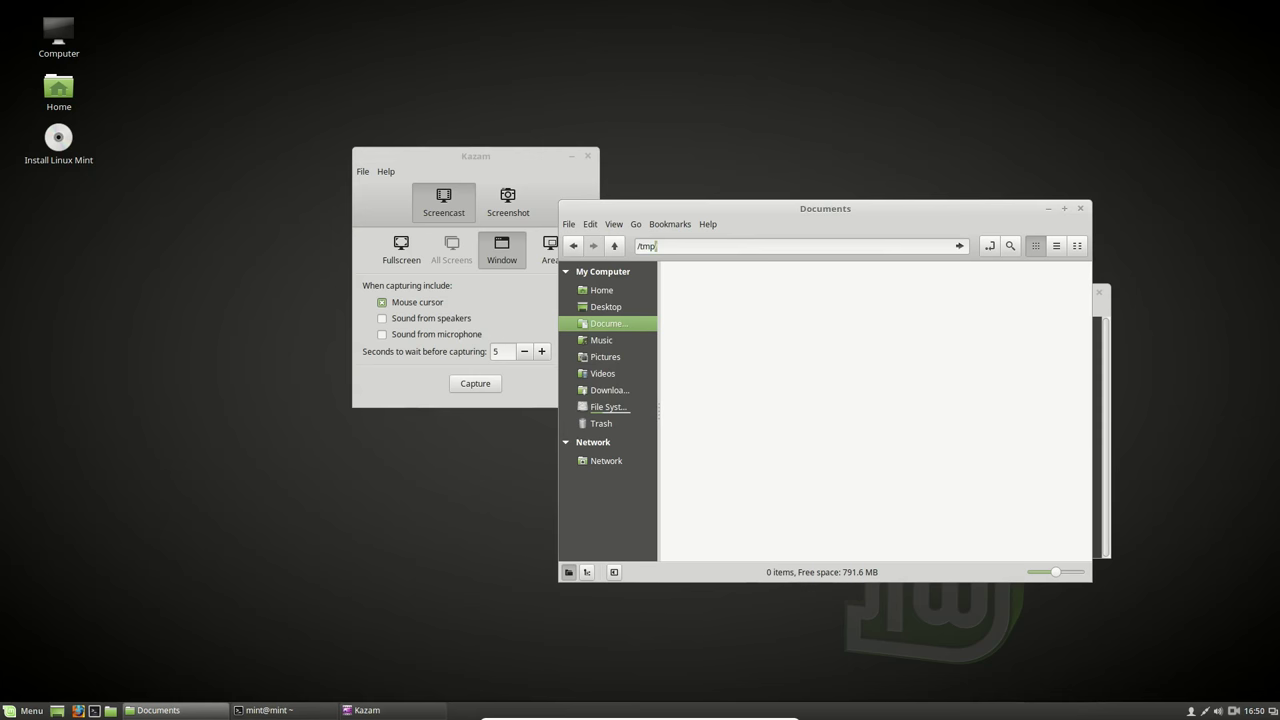
pyautogui.press('Return')
pyautogui.doubleClick(924, 368)
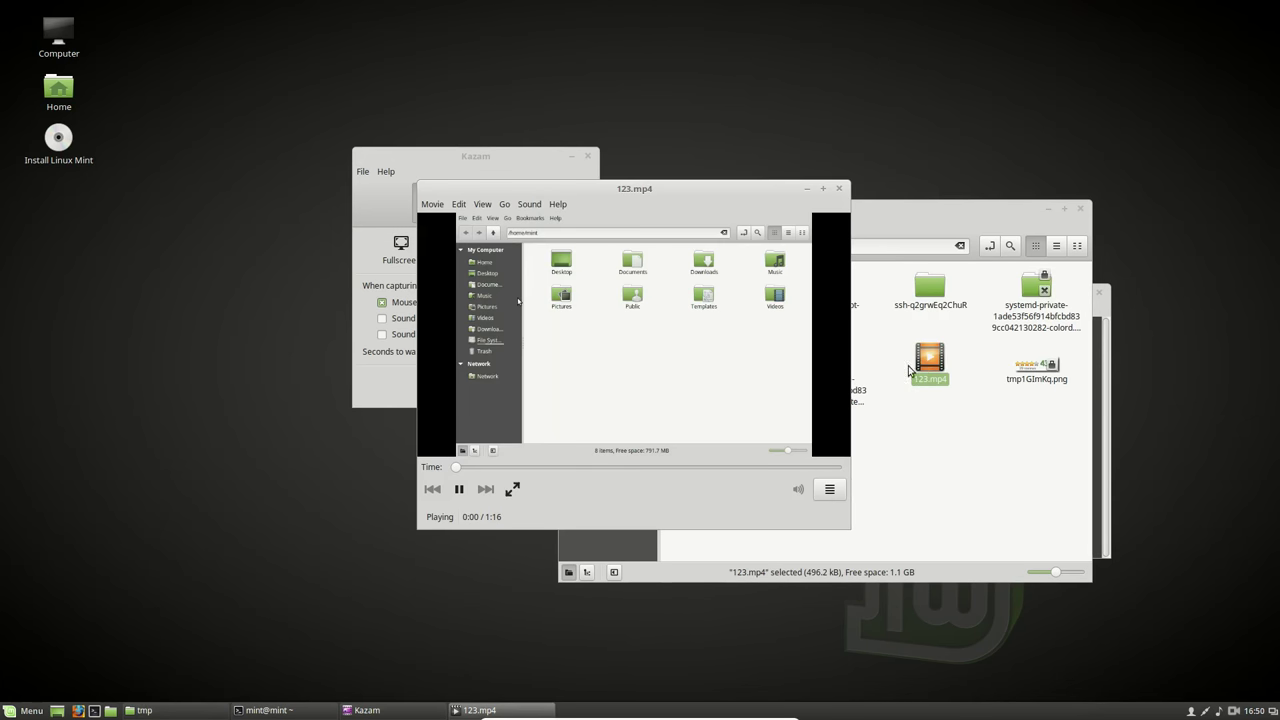
# - Review 123.mp4 by skipping ahead through the recording, close the player, and return to the Kazam window
pyautogui.click(496, 468)
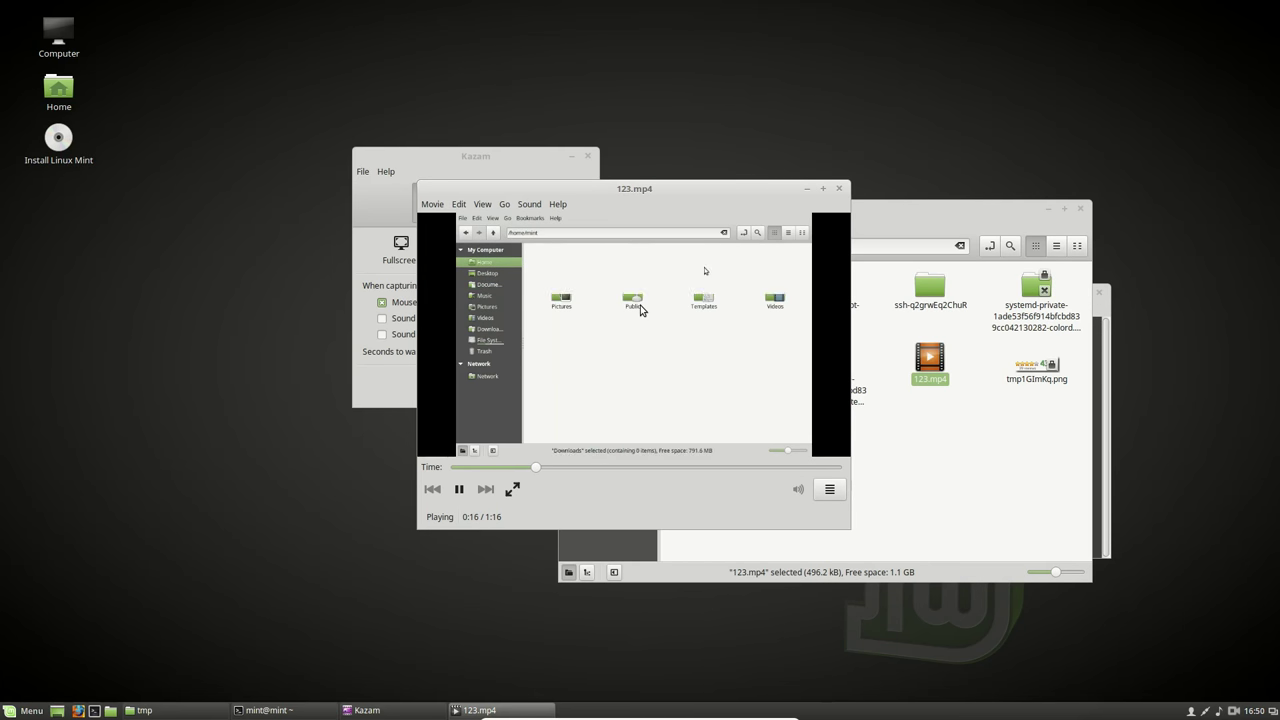
pyautogui.click(661, 467)
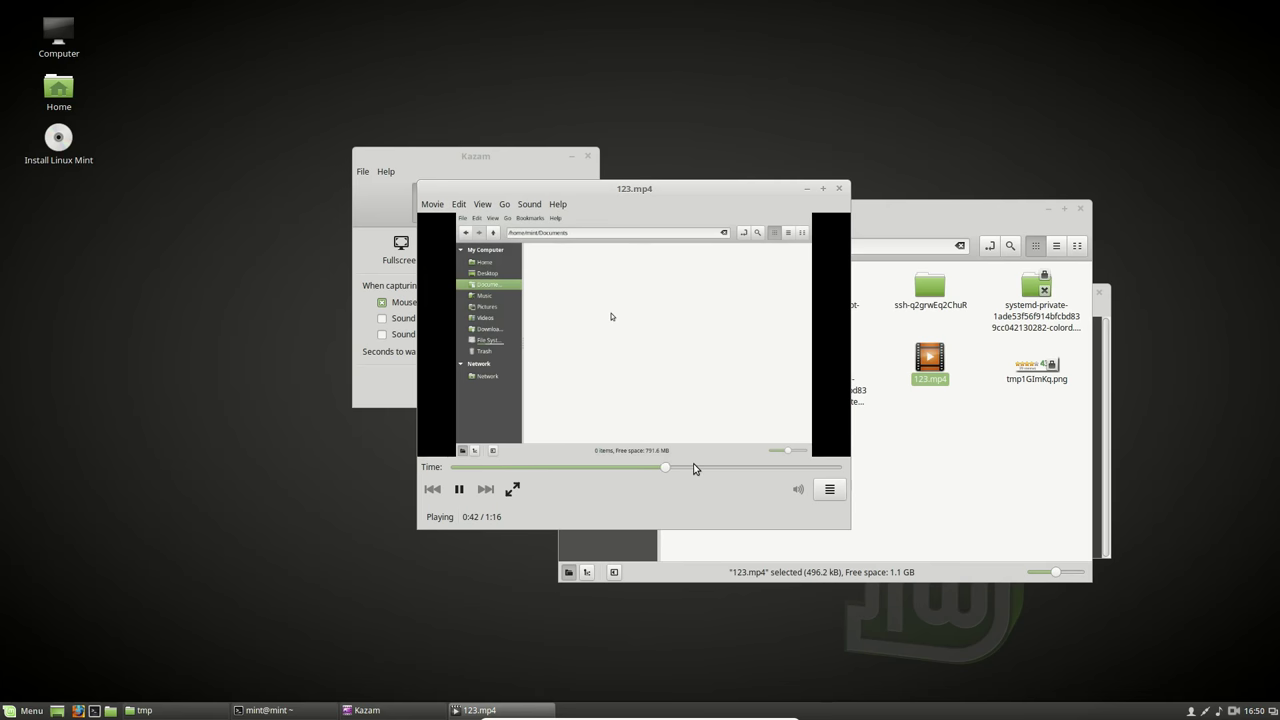
pyautogui.click(695, 467)
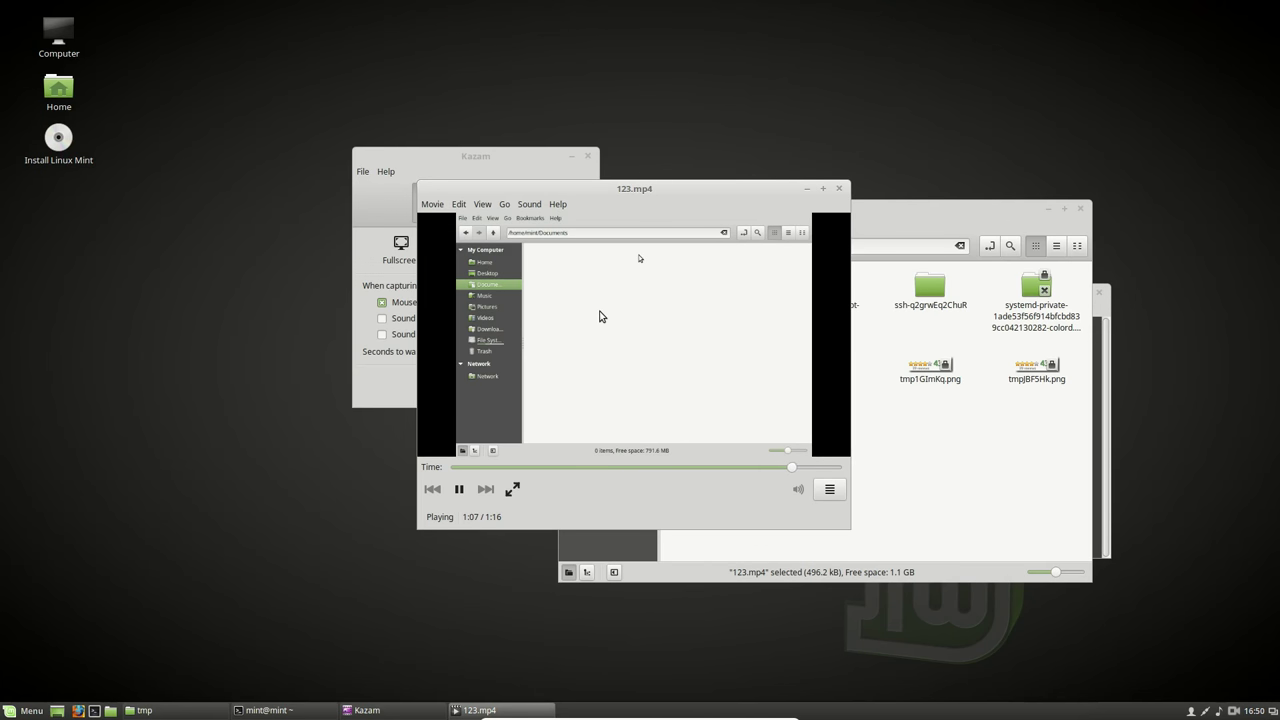
pyautogui.click(838, 188)
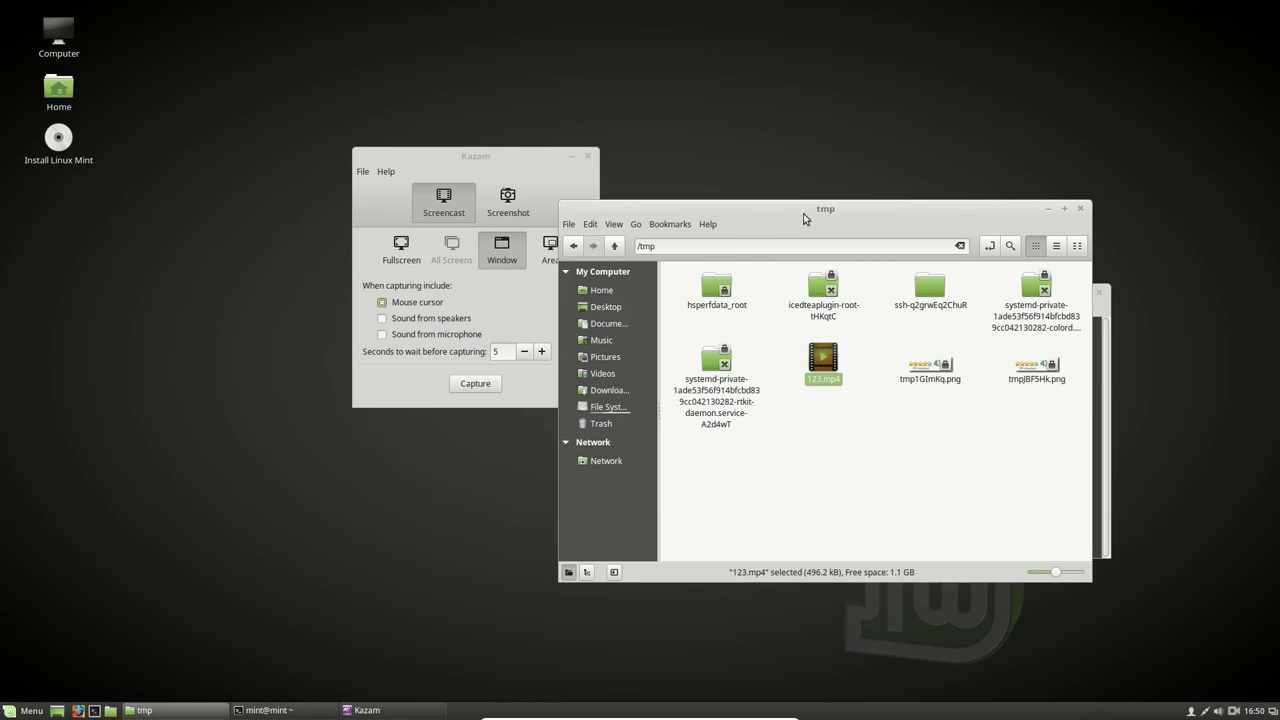
pyautogui.click(472, 162)
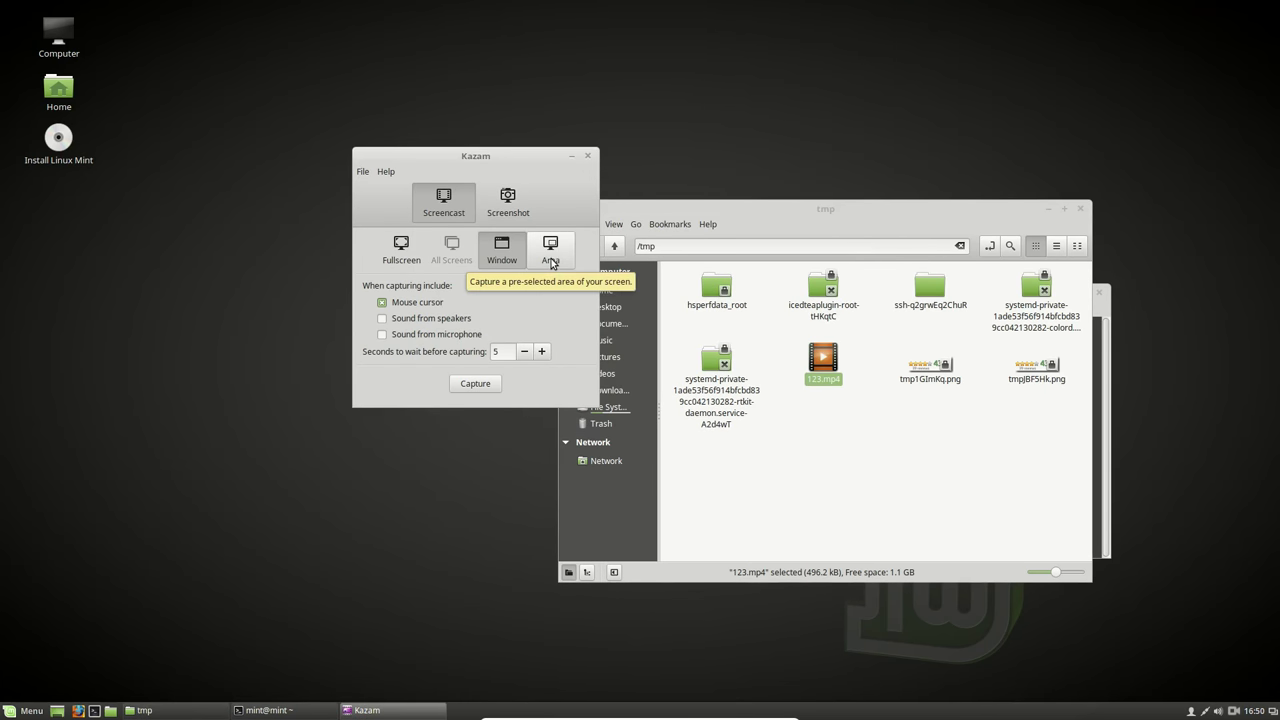